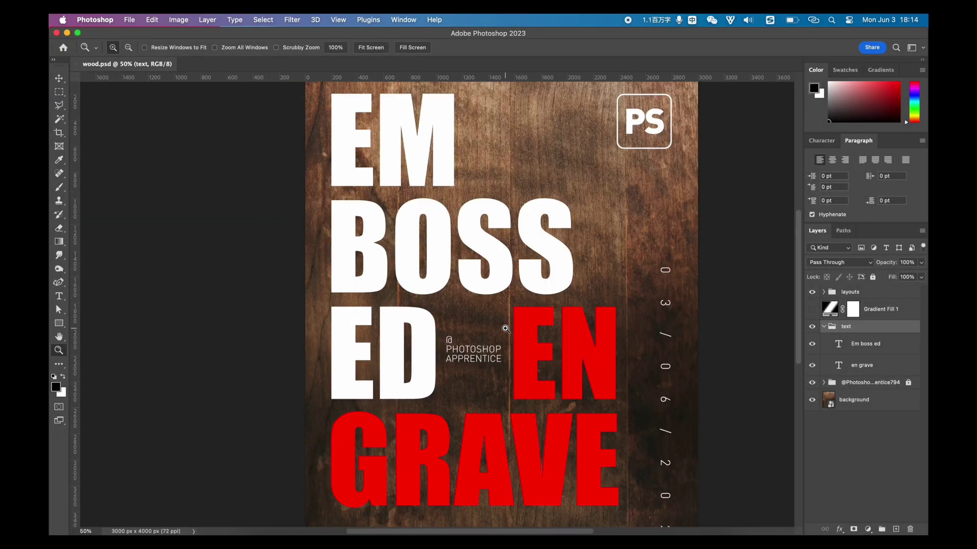
Step: Hide the logo, credits and captions group and the white EMBOSSED text, keeping EN GRAVE visible
{"action": "scroll", "coordinate": [506, 326], "scroll_direction": "down", "scroll_amount": 3}
{"action": "left_click", "coordinate": [506, 327]}
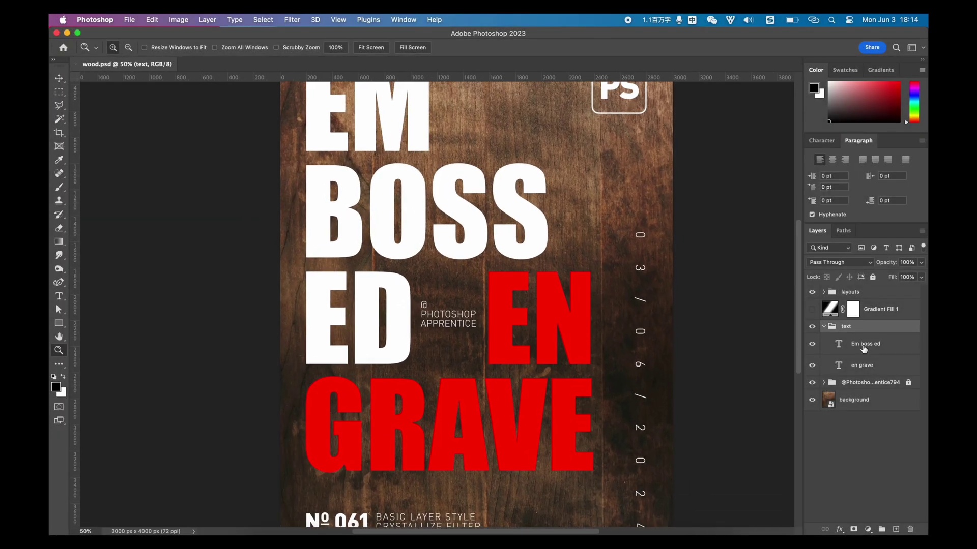
{"action": "left_click", "coordinate": [867, 351]}
{"action": "left_click", "coordinate": [860, 365]}
{"action": "left_click", "coordinate": [812, 365]}
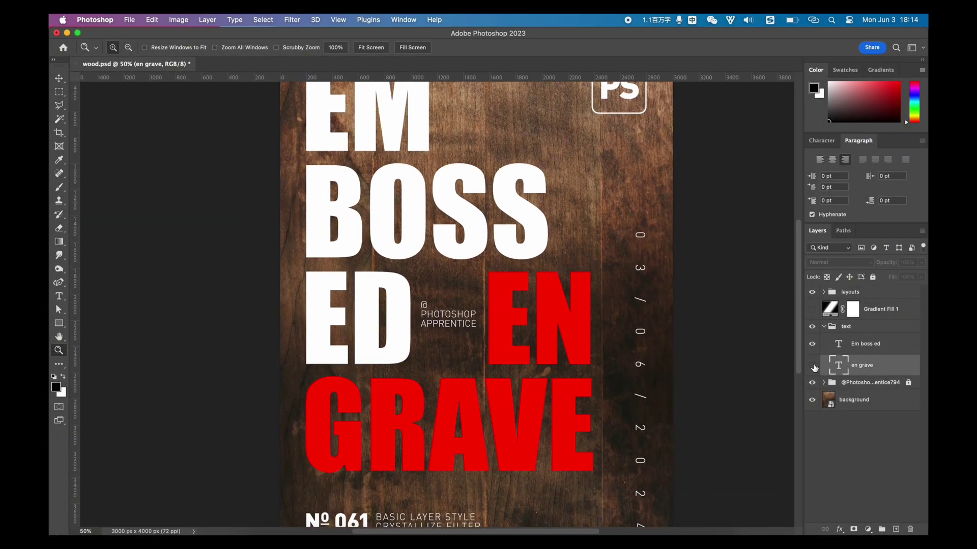
{"action": "left_click", "coordinate": [813, 365]}
{"action": "key", "text": "v"}
{"action": "left_click", "coordinate": [811, 292]}
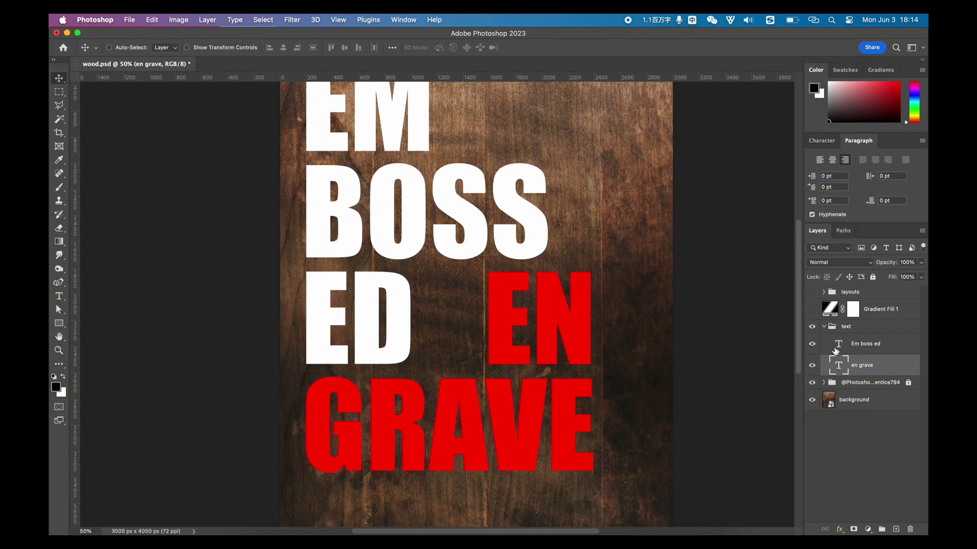
{"action": "left_click", "coordinate": [812, 344]}
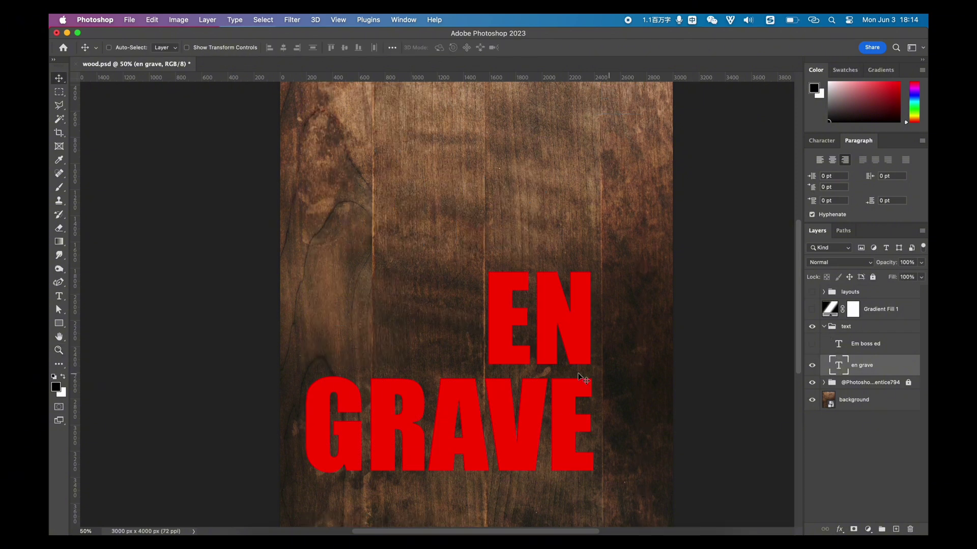
Step: Duplicate the wood background layer and move the copy above the en grave text layer
{"action": "scroll", "coordinate": [576, 371], "scroll_direction": "down", "scroll_amount": 3}
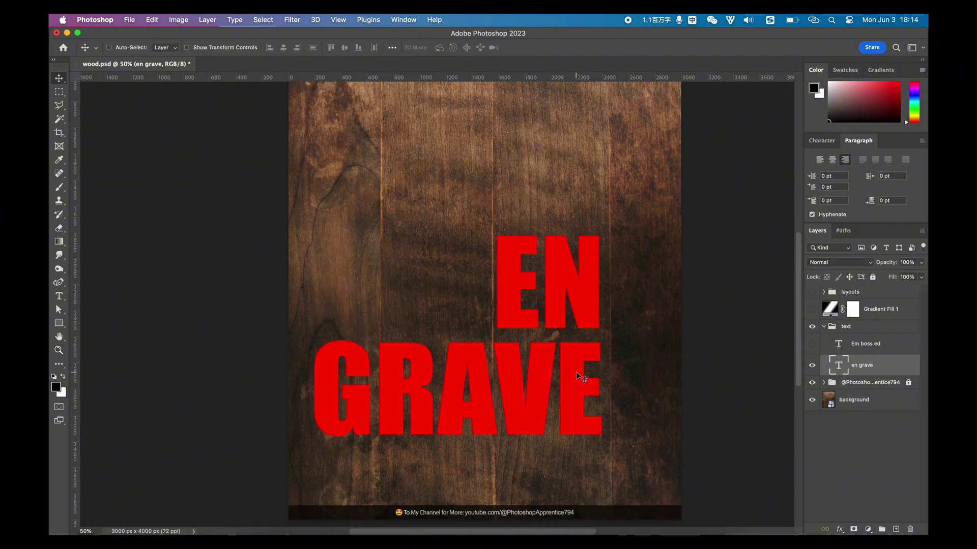
{"action": "left_click", "coordinate": [878, 403]}
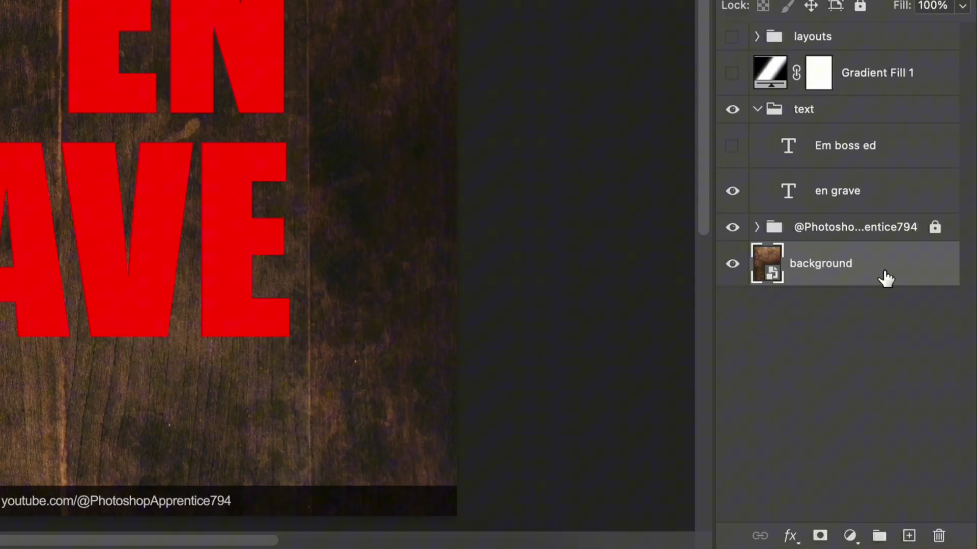
{"action": "left_click_drag", "start_coordinate": [885, 279], "coordinate": [909, 535]}
{"action": "left_click_drag", "start_coordinate": [871, 266], "coordinate": [857, 173]}
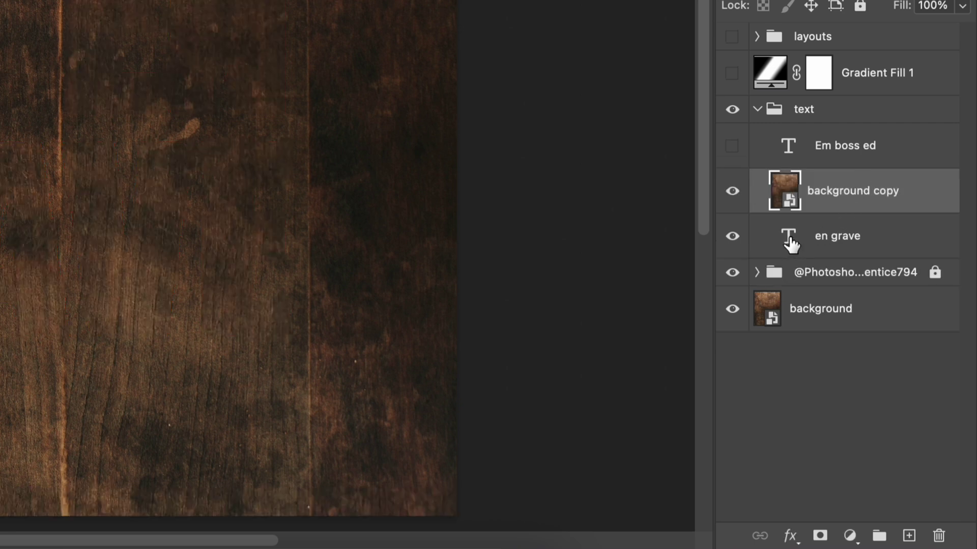
Step: Mask the background copy to the en grave letter selection, leaving wood-textured EN GRAVE letters
{"action": "left_click", "coordinate": [789, 239], "text": "super"}
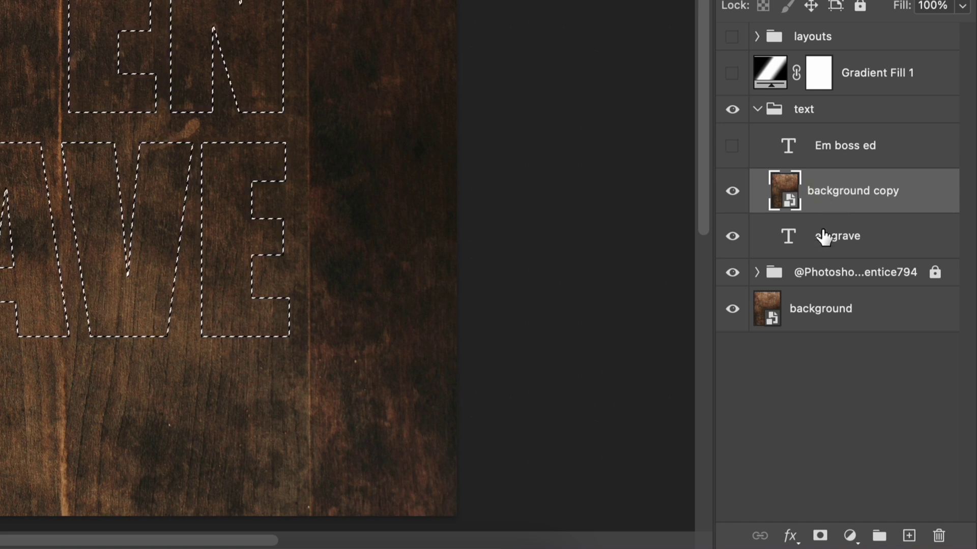
{"action": "left_click", "coordinate": [819, 536]}
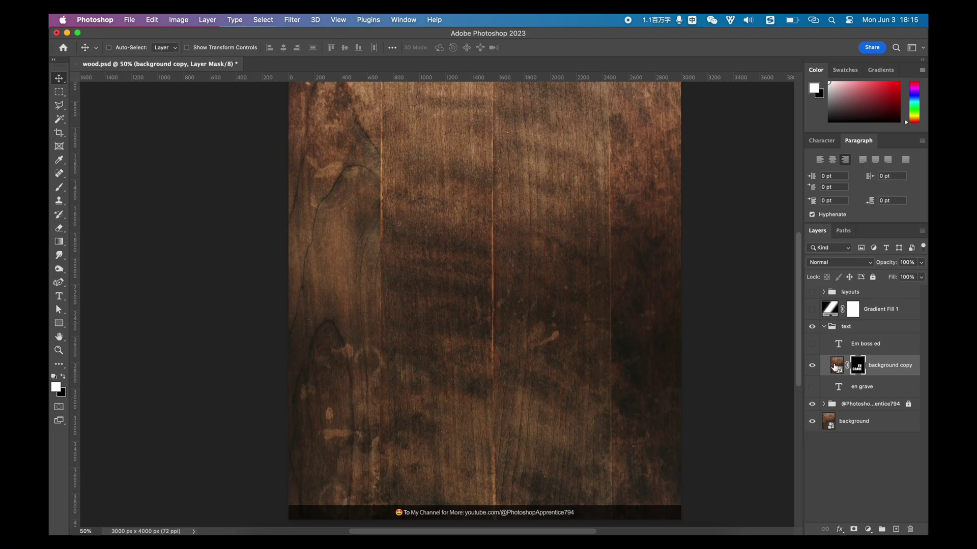
{"action": "mouse_move", "coordinate": [533, 320]}
{"action": "left_mouse_down"}
{"action": "mouse_move", "coordinate": [521, 299]}
{"action": "mouse_move", "coordinate": [519, 320]}
{"action": "mouse_move", "coordinate": [538, 306]}
{"action": "left_mouse_up"}
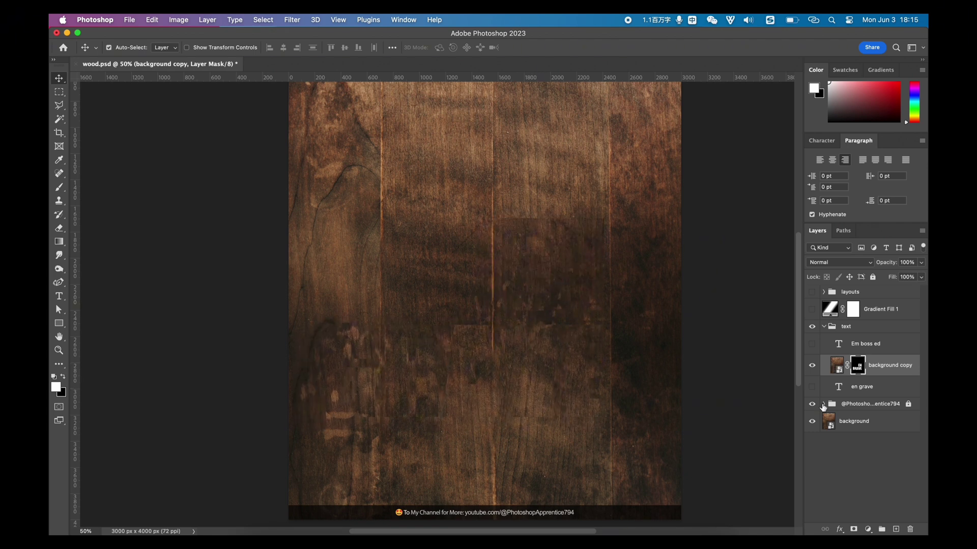
{"action": "key", "text": "super+z"}
{"action": "left_click", "coordinate": [813, 421]}
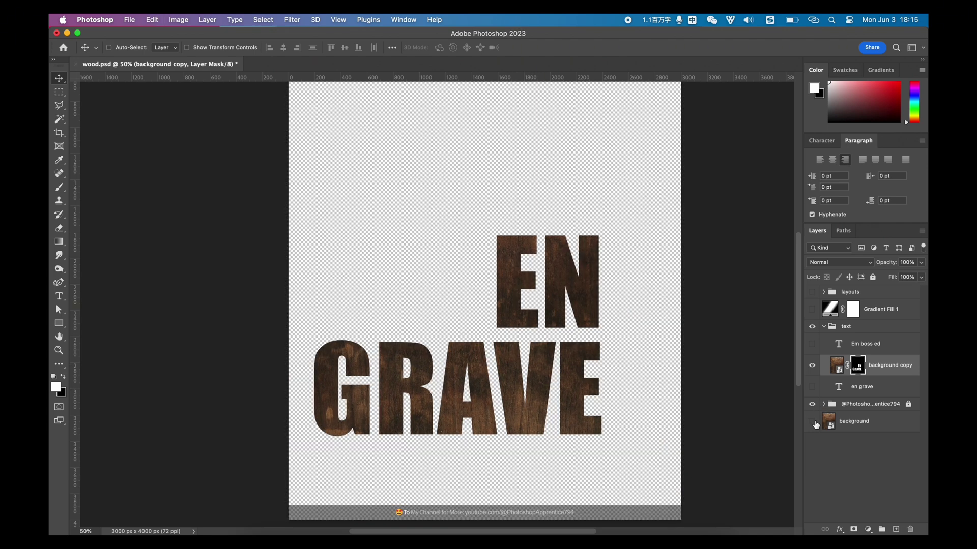
{"action": "left_click", "coordinate": [813, 422]}
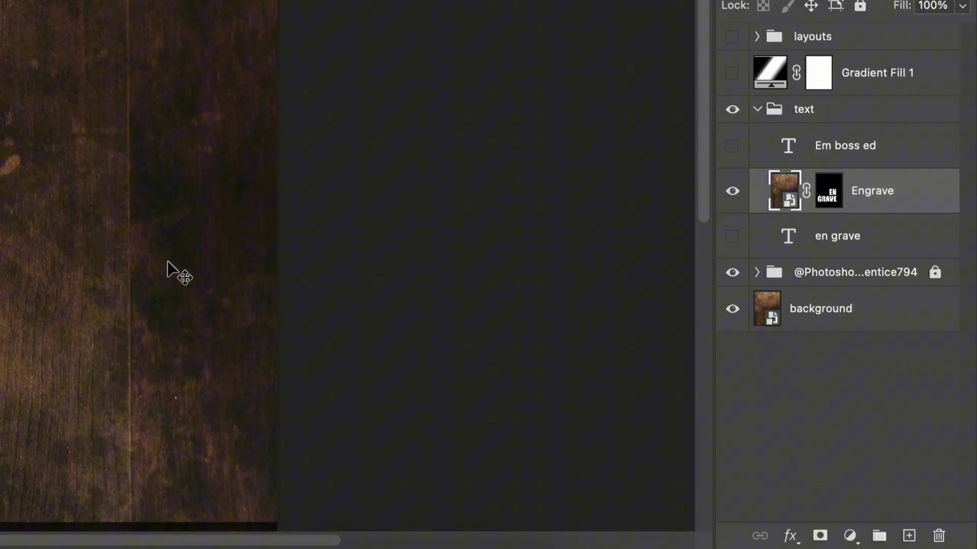
Step: Give Engrave an Inner Shadow at 100% opacity, about 40 px distance and 87 px size
{"action": "scroll", "coordinate": [547, 403], "scroll_direction": "down", "scroll_amount": 2}
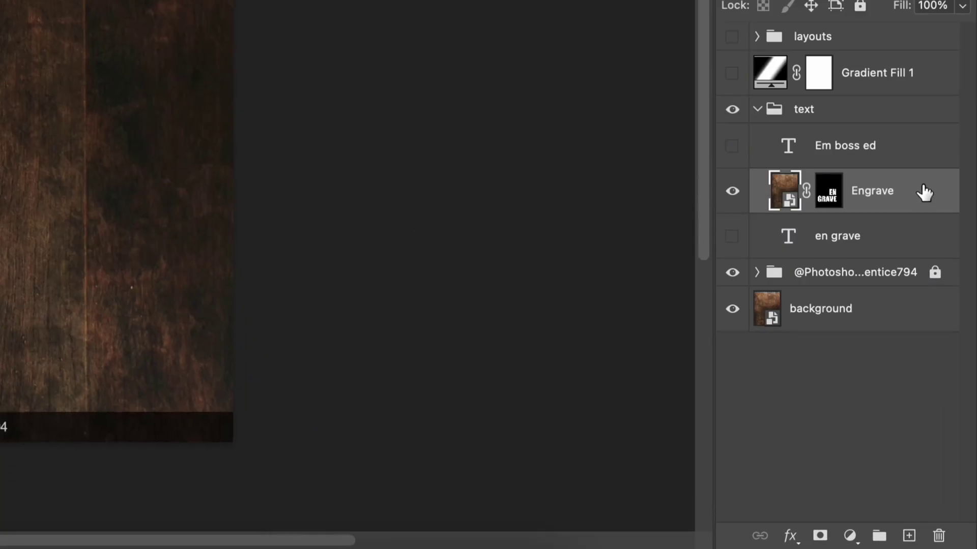
{"action": "double_click", "coordinate": [920, 194]}
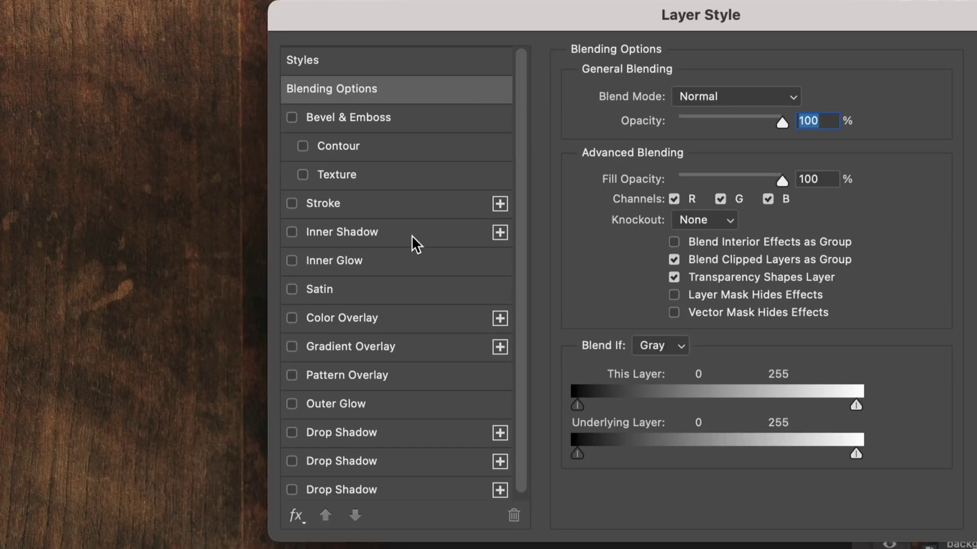
{"action": "left_click", "coordinate": [414, 243]}
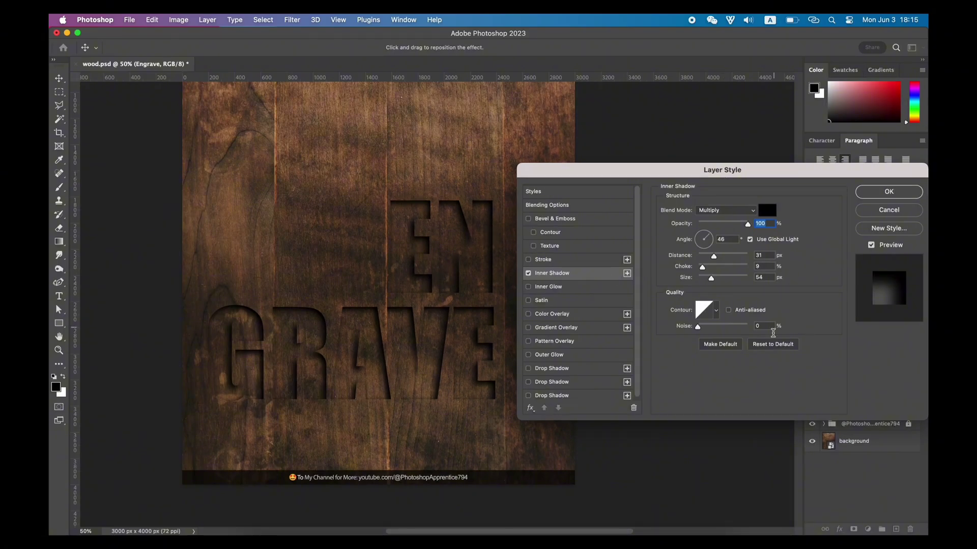
{"action": "left_click", "coordinate": [772, 344]}
{"action": "left_click_drag", "start_coordinate": [702, 277], "coordinate": [722, 277]}
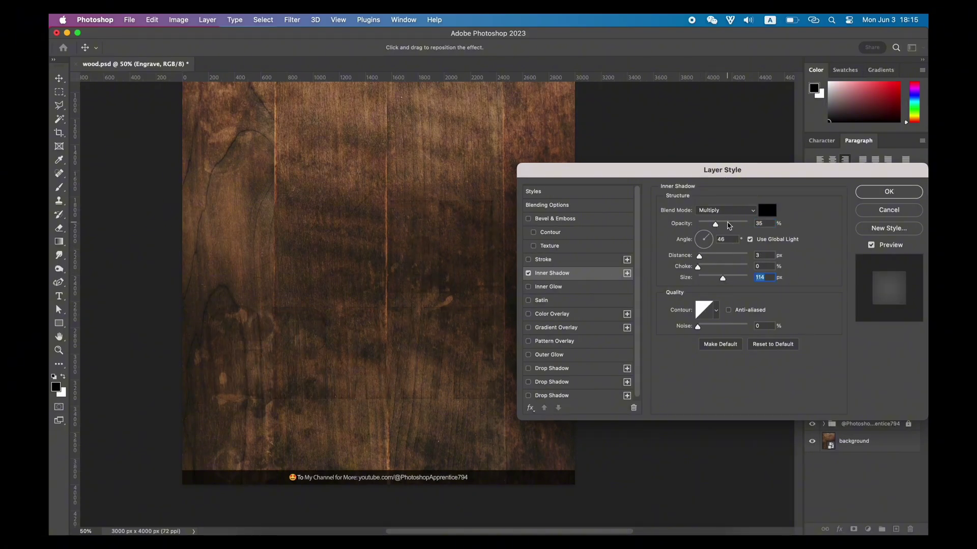
{"action": "left_click_drag", "start_coordinate": [728, 224], "coordinate": [747, 224]}
{"action": "left_click_drag", "start_coordinate": [699, 256], "coordinate": [717, 255]}
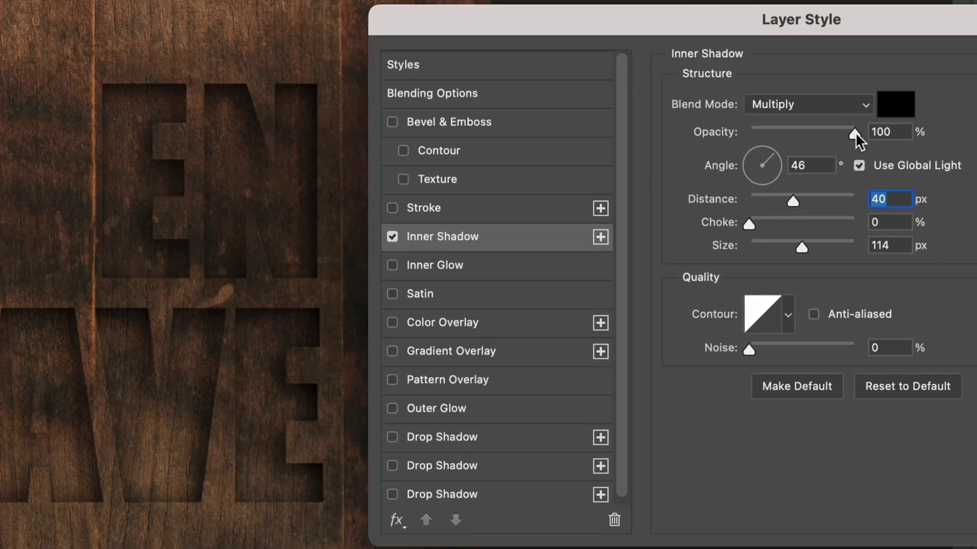
{"action": "mouse_move", "coordinate": [792, 201]}
{"action": "left_mouse_down"}
{"action": "mouse_move", "coordinate": [773, 201]}
{"action": "mouse_move", "coordinate": [794, 201]}
{"action": "left_mouse_up"}
{"action": "mouse_move", "coordinate": [801, 247]}
{"action": "left_mouse_down"}
{"action": "mouse_move", "coordinate": [780, 250]}
{"action": "mouse_move", "coordinate": [789, 252]}
{"action": "left_mouse_up"}
{"action": "left_click_drag", "start_coordinate": [853, 134], "coordinate": [856, 131]}
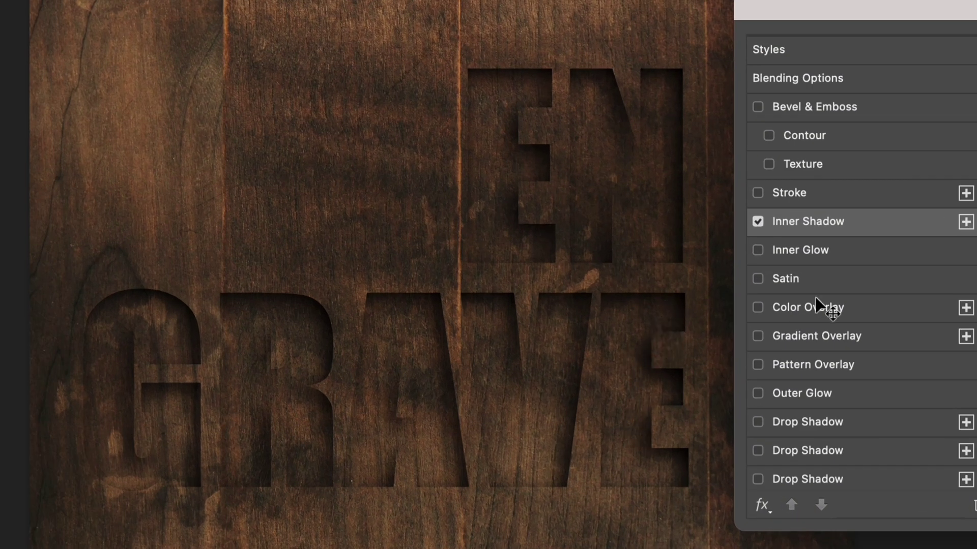
Step: Add a black Color Overlay in Color Burn mode at about 7% opacity
{"action": "left_click", "coordinate": [838, 303]}
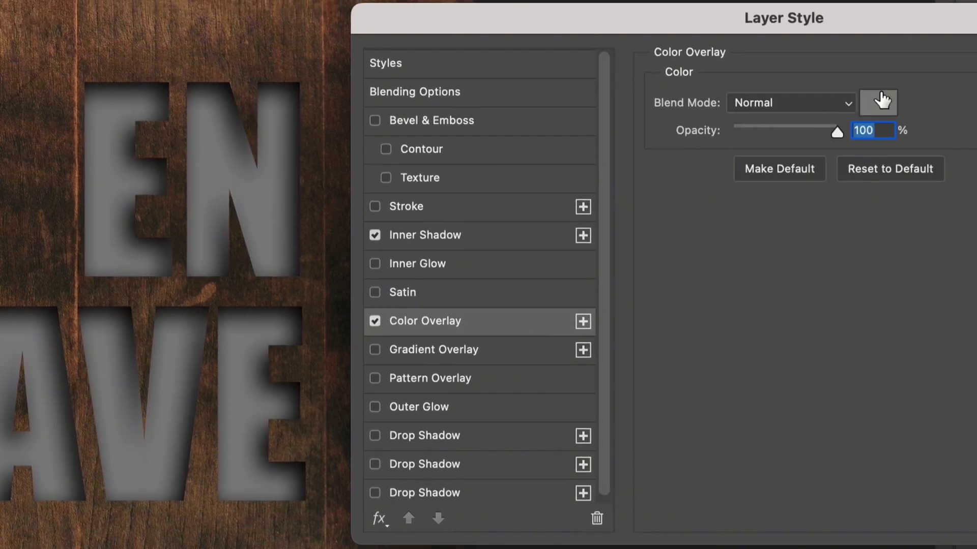
{"action": "left_click", "coordinate": [875, 99]}
{"action": "left_click", "coordinate": [554, 380]}
{"action": "left_click_drag", "start_coordinate": [553, 380], "coordinate": [433, 548]}
{"action": "left_click", "coordinate": [934, 309]}
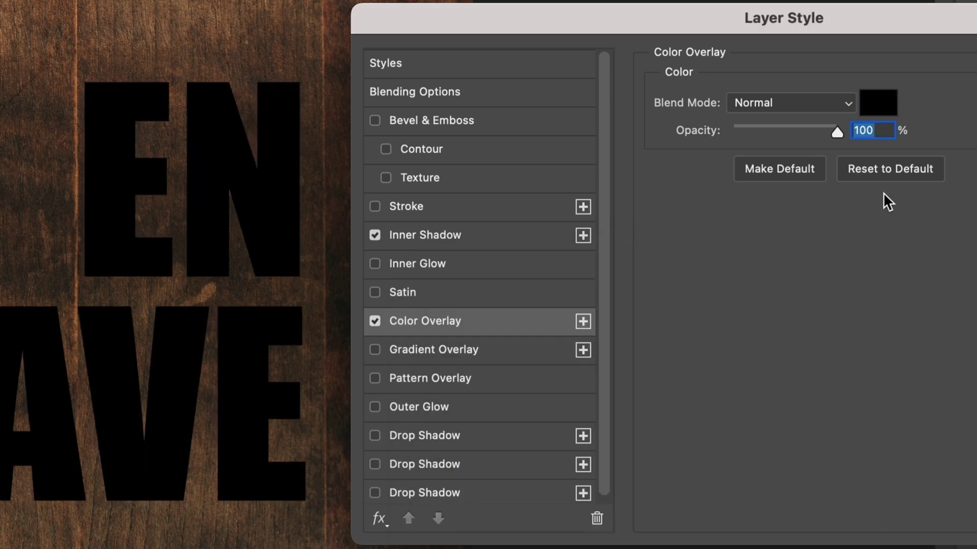
{"action": "left_click", "coordinate": [796, 101]}
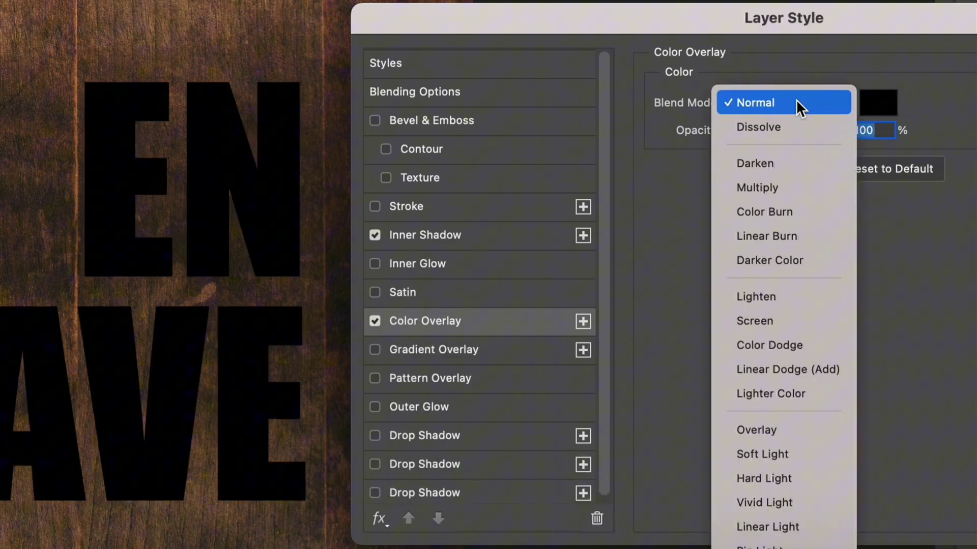
{"action": "left_click", "coordinate": [779, 208]}
{"action": "left_click", "coordinate": [805, 130]}
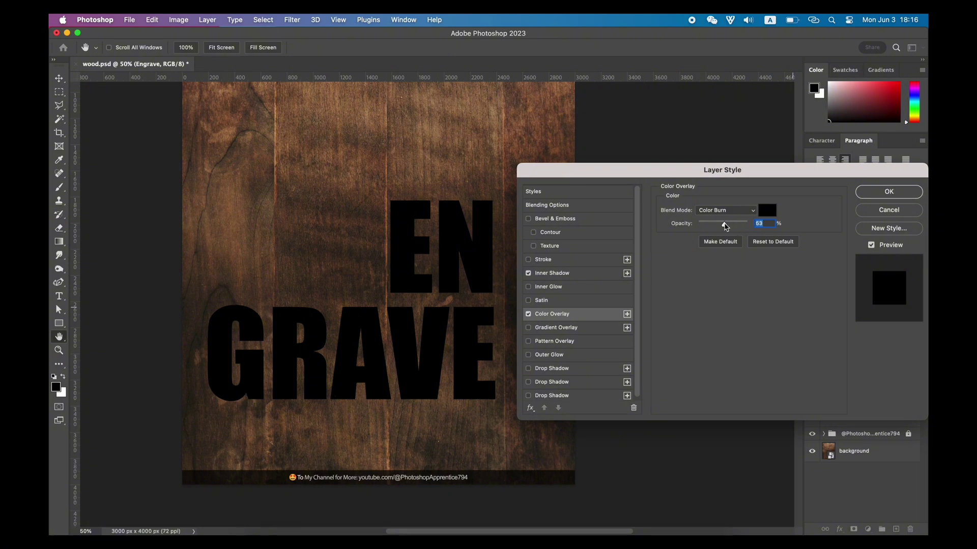
{"action": "left_click_drag", "start_coordinate": [725, 227], "coordinate": [702, 229]}
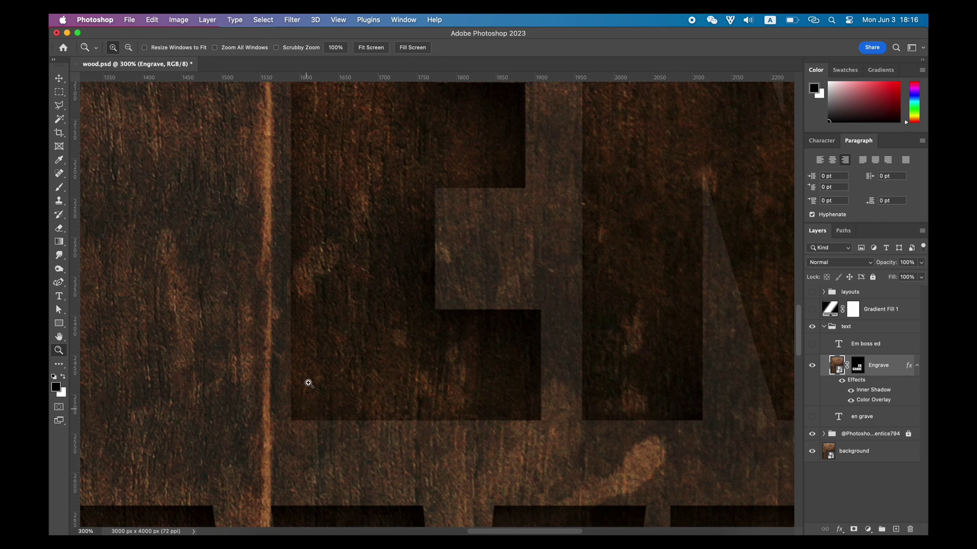
Step: Zoom back out to view the whole carved EN GRAVE lettering on the poster
{"action": "left_click", "coordinate": [488, 268], "text": "alt"}
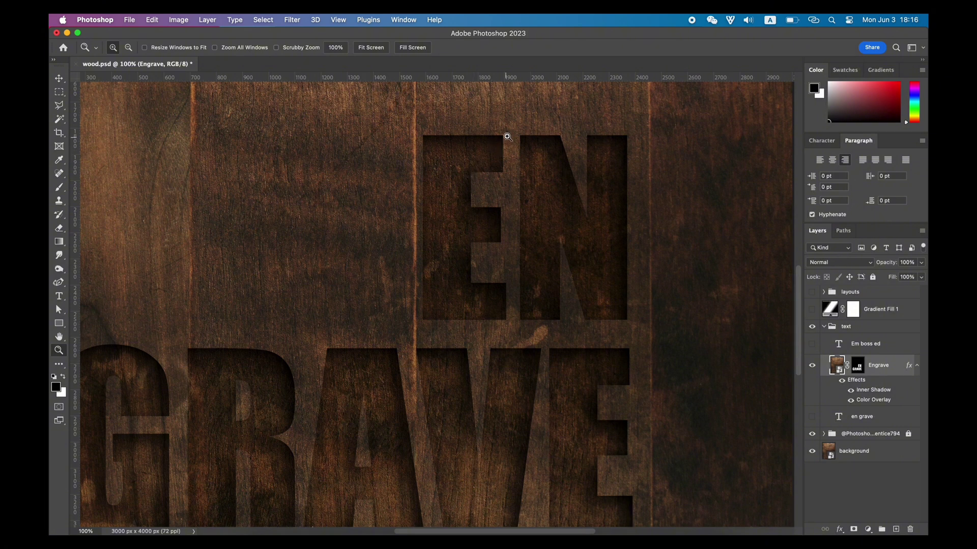
{"action": "left_click", "coordinate": [470, 300], "text": "alt"}
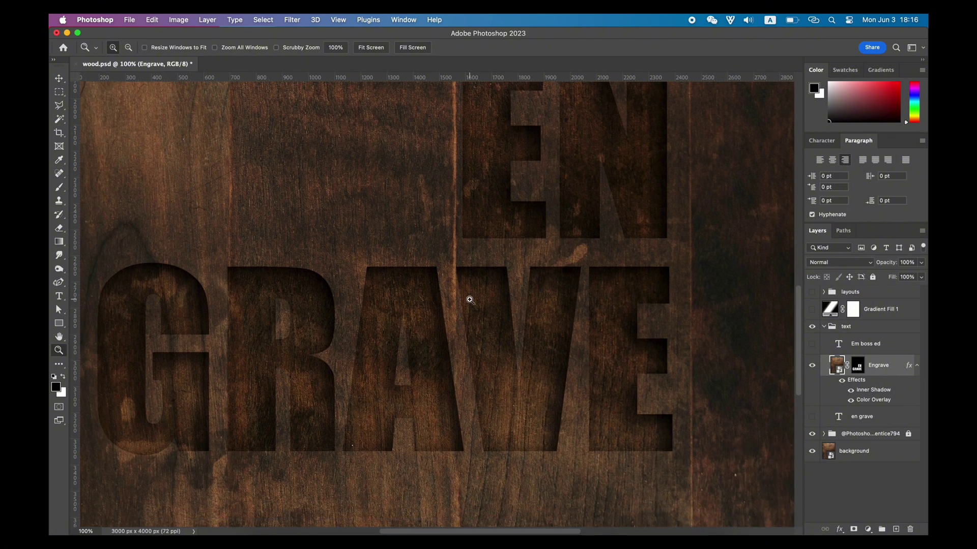
{"action": "scroll", "coordinate": [470, 300], "scroll_direction": "up", "scroll_amount": 5}
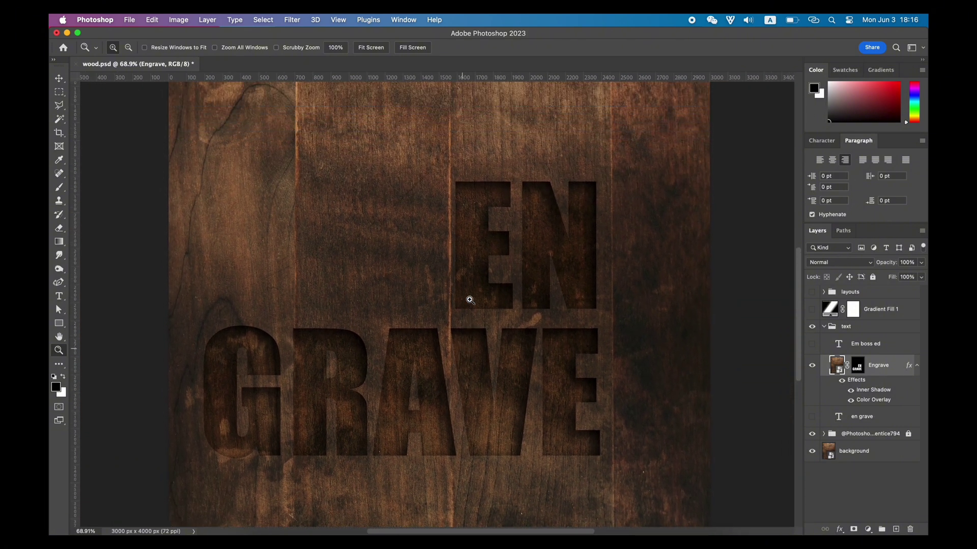
{"action": "scroll", "coordinate": [470, 300], "scroll_direction": "up", "scroll_amount": 3}
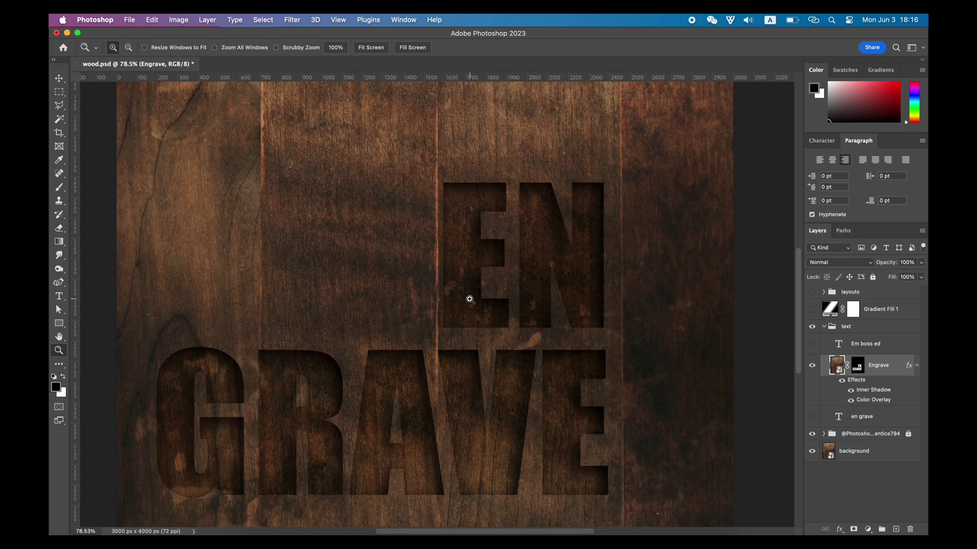
Step: On the Engrave layer mask, open the Filter Gallery and set Stamp Light/Dark Balance to 28
{"action": "key", "text": "v"}
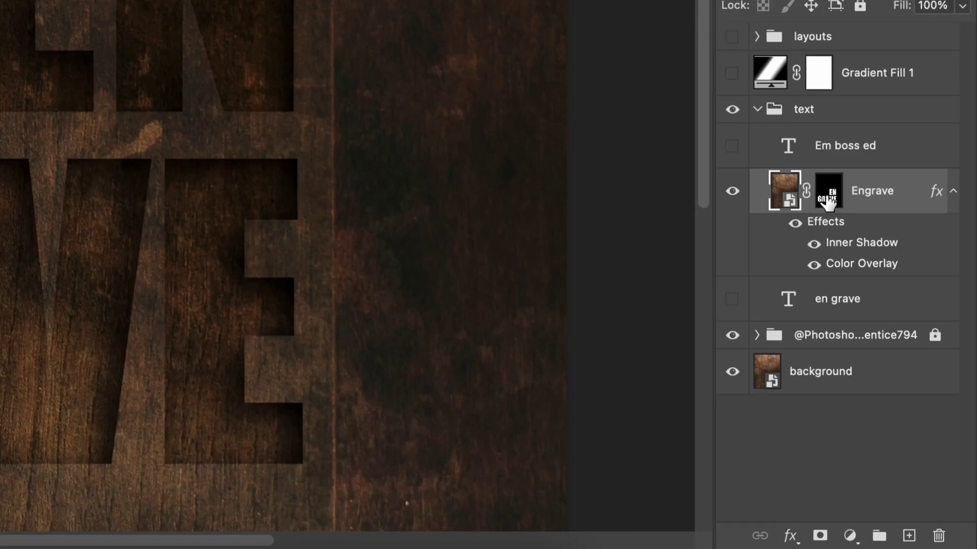
{"action": "left_click", "coordinate": [859, 370]}
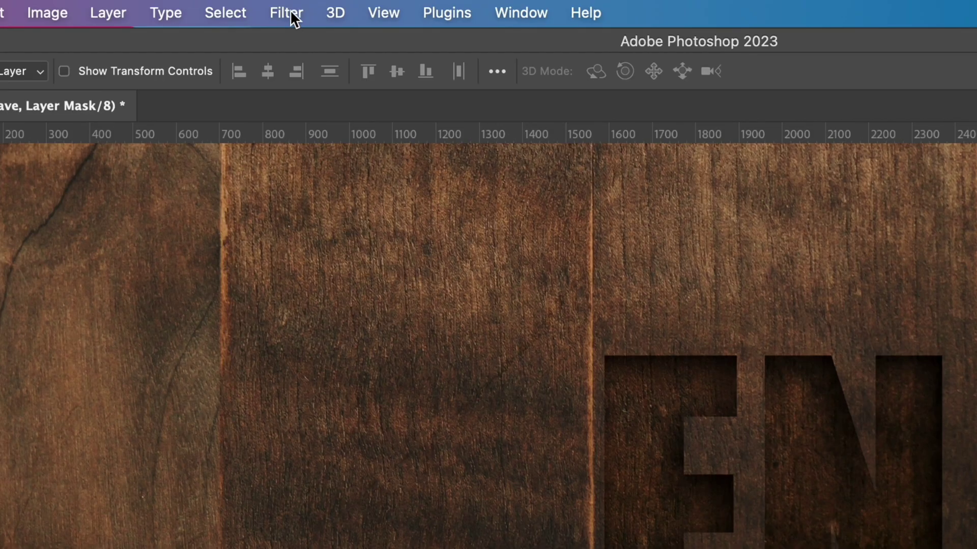
{"action": "left_click", "coordinate": [287, 13]}
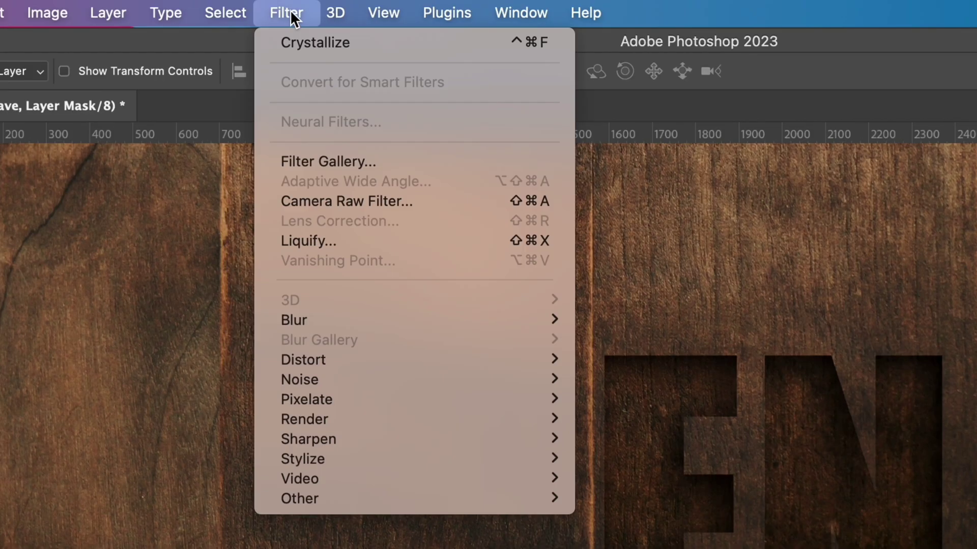
{"action": "left_click", "coordinate": [307, 162]}
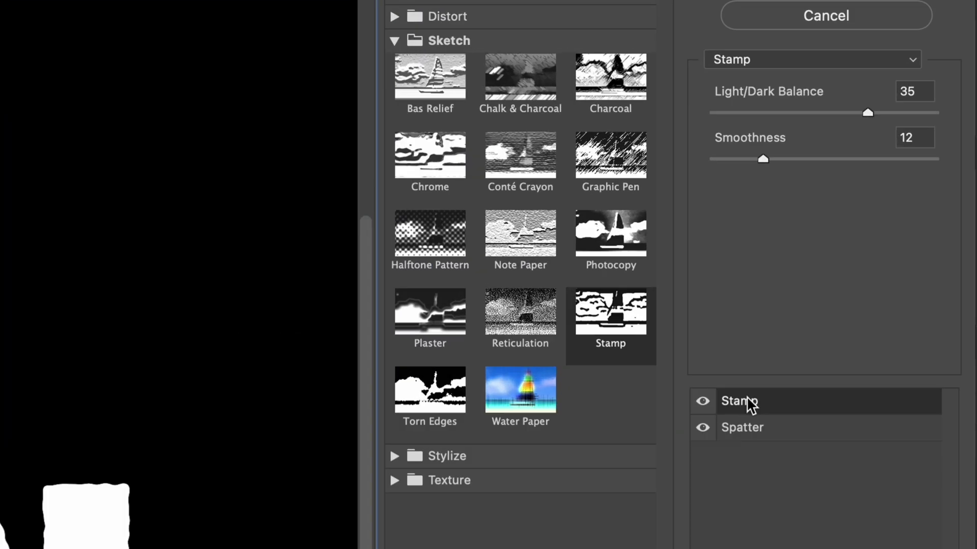
{"action": "mouse_move", "coordinate": [867, 112]}
{"action": "left_mouse_down"}
{"action": "mouse_move", "coordinate": [825, 113]}
{"action": "mouse_move", "coordinate": [920, 113]}
{"action": "left_mouse_up"}
Step: Add Spatter with Spray Radius 13 and Smoothness 15, then apply the filters to the mask
{"action": "left_click", "coordinate": [763, 402]}
{"action": "left_click", "coordinate": [758, 439]}
{"action": "mouse_move", "coordinate": [899, 155]}
{"action": "left_mouse_down"}
{"action": "mouse_move", "coordinate": [882, 159]}
{"action": "mouse_move", "coordinate": [926, 158]}
{"action": "left_mouse_up"}
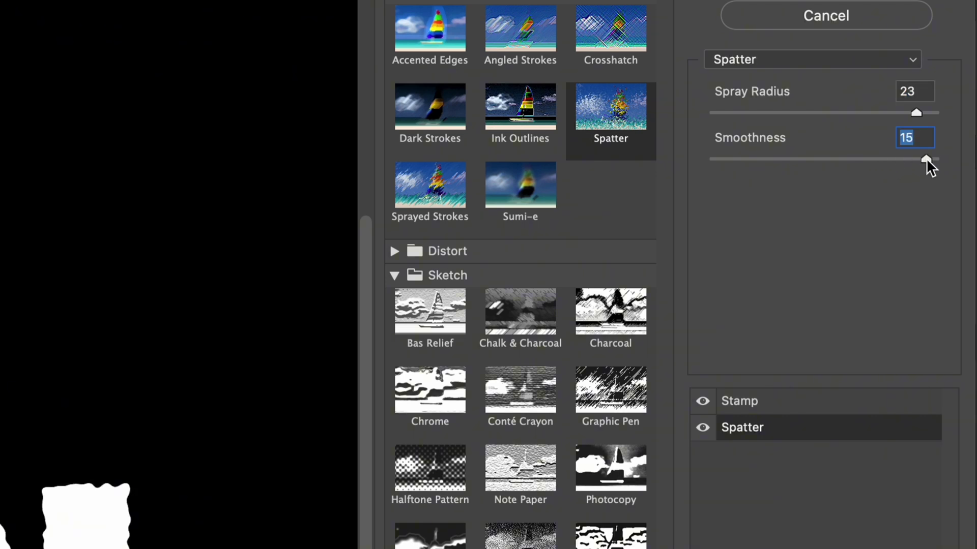
{"action": "left_click", "coordinate": [829, 113]}
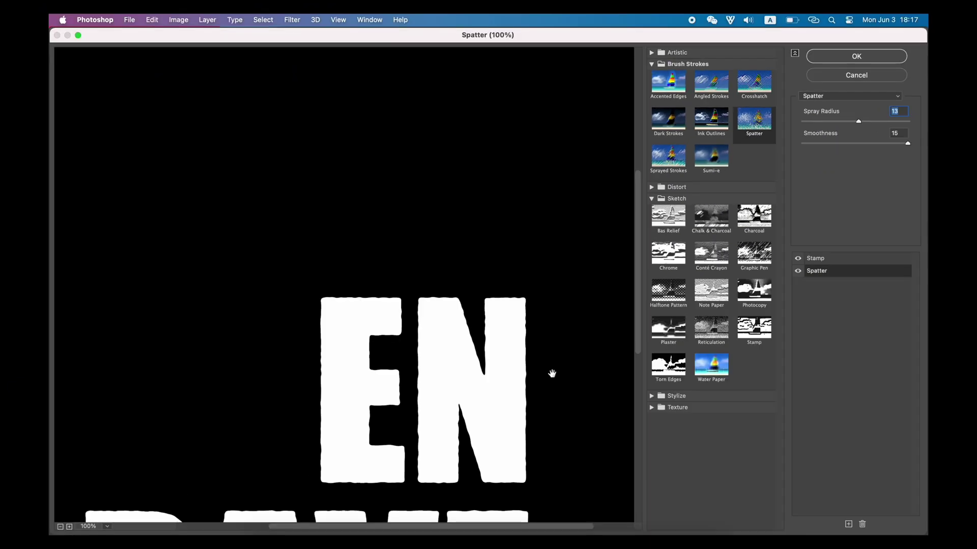
{"action": "scroll", "coordinate": [552, 374], "scroll_direction": "down", "scroll_amount": 10}
{"action": "scroll", "coordinate": [552, 374], "scroll_direction": "left", "scroll_amount": 4}
{"action": "scroll", "coordinate": [552, 377], "scroll_direction": "up", "scroll_amount": 5}
{"action": "scroll", "coordinate": [553, 377], "scroll_direction": "right", "scroll_amount": 3}
{"action": "left_click", "coordinate": [841, 58]}
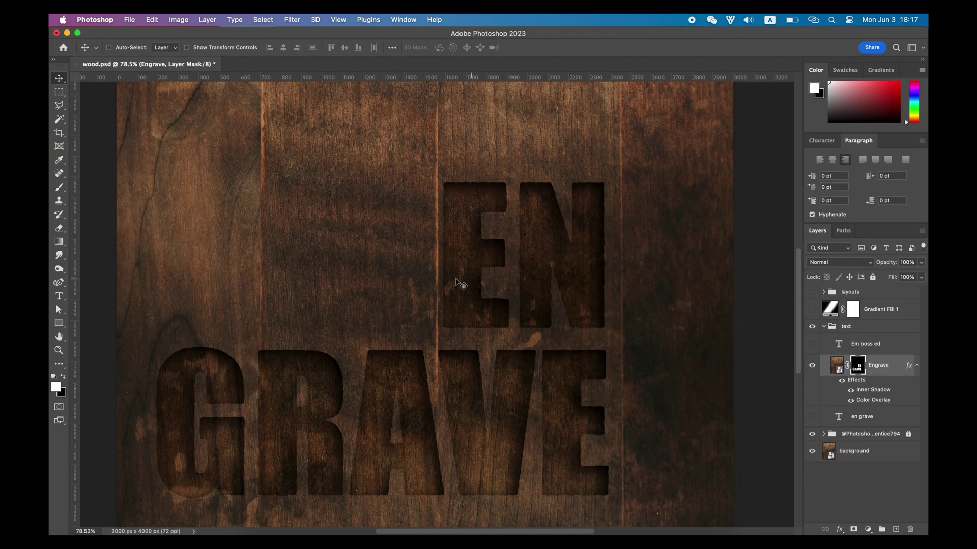
Step: Apply Pixelate > Crystallize with Cell Size 7 to the Engrave mask
{"action": "key", "text": "z"}
{"action": "left_click", "coordinate": [419, 352]}
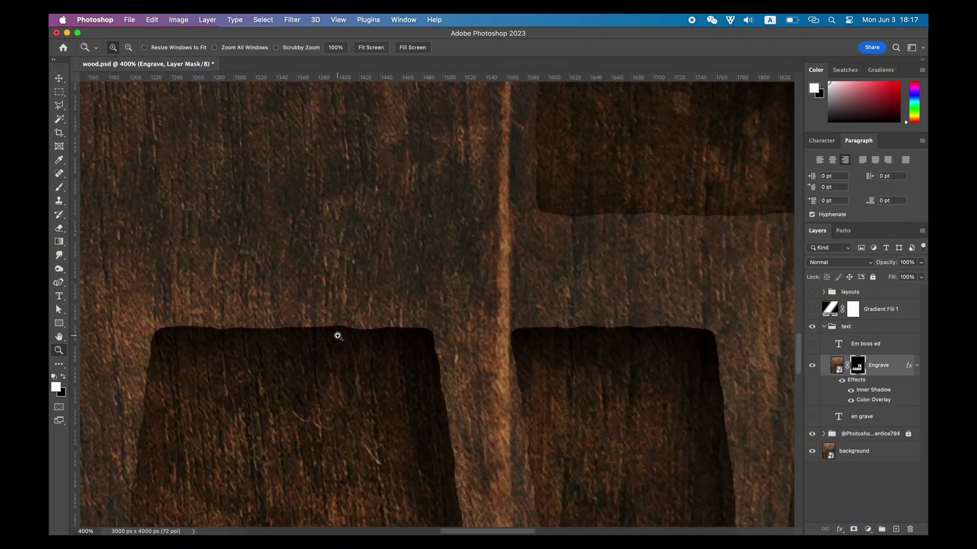
{"action": "key", "text": "super+1"}
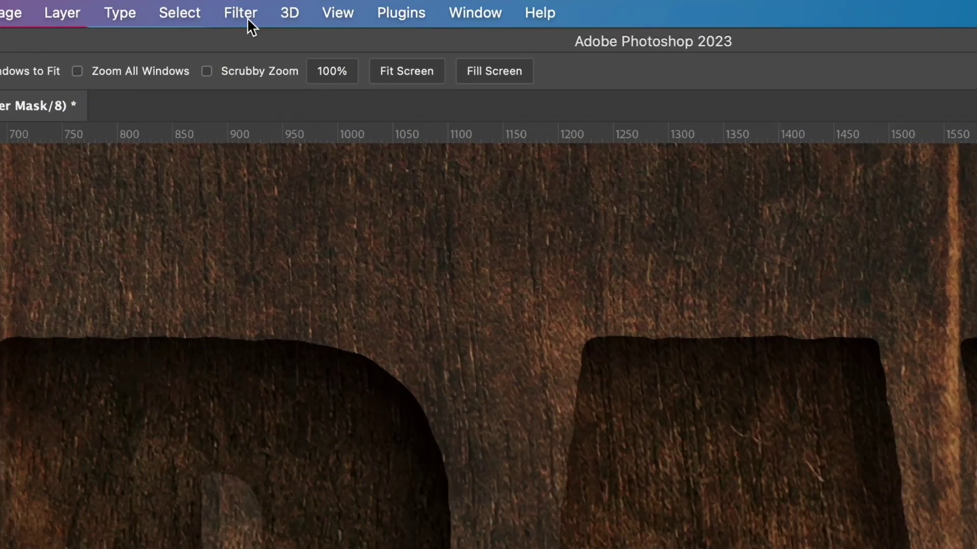
{"action": "left_click", "coordinate": [246, 14]}
{"action": "mouse_move", "coordinate": [288, 402]}
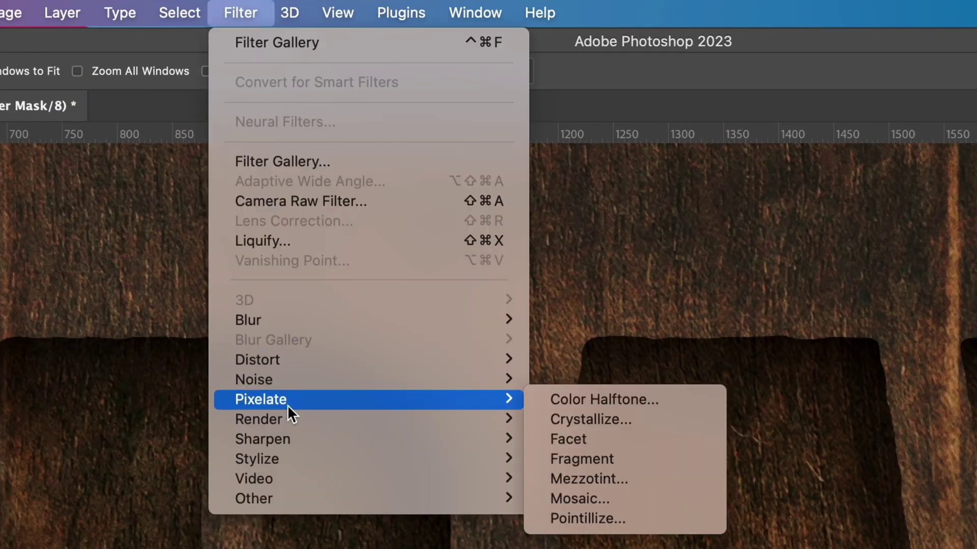
{"action": "left_click", "coordinate": [634, 418]}
{"action": "left_click_drag", "start_coordinate": [635, 309], "coordinate": [491, 266]}
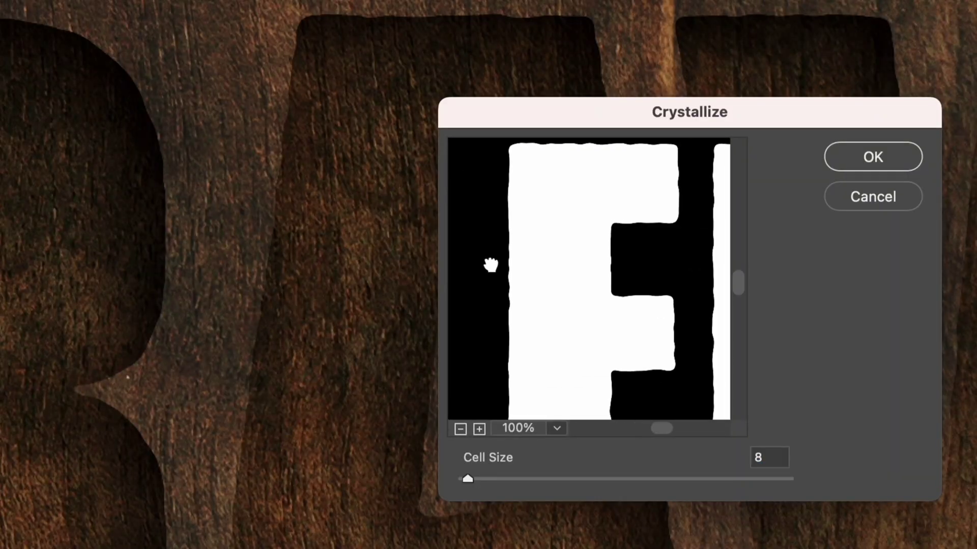
{"action": "left_click_drag", "start_coordinate": [682, 307], "coordinate": [557, 309]}
{"action": "mouse_move", "coordinate": [471, 478]}
{"action": "left_mouse_down"}
{"action": "mouse_move", "coordinate": [519, 477]}
{"action": "mouse_move", "coordinate": [465, 478]}
{"action": "left_mouse_up"}
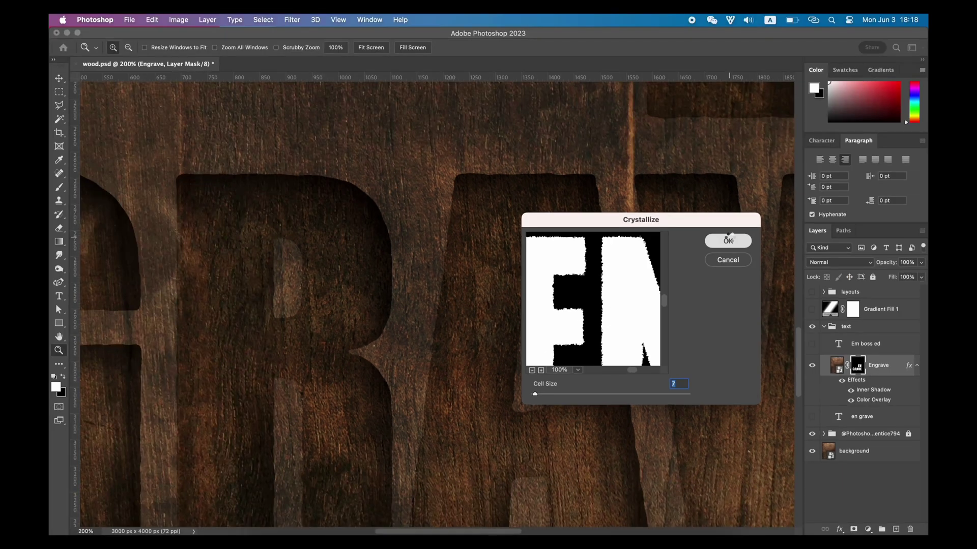
{"action": "left_click", "coordinate": [873, 157]}
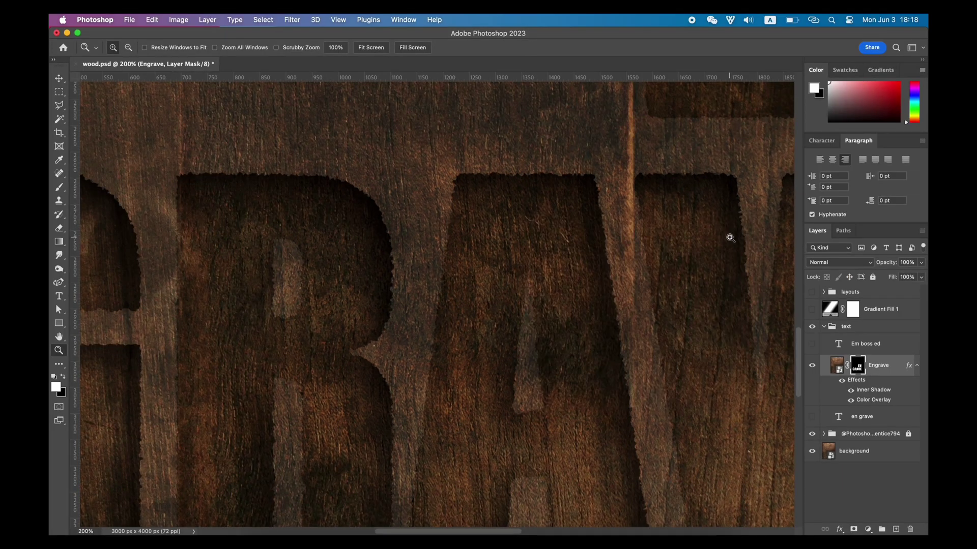
Step: Pan around the canvas to inspect the jagged carved letter edges
{"action": "scroll", "coordinate": [423, 345], "scroll_direction": "left", "scroll_amount": 5}
{"action": "scroll", "coordinate": [422, 345], "scroll_direction": "down", "scroll_amount": 2}
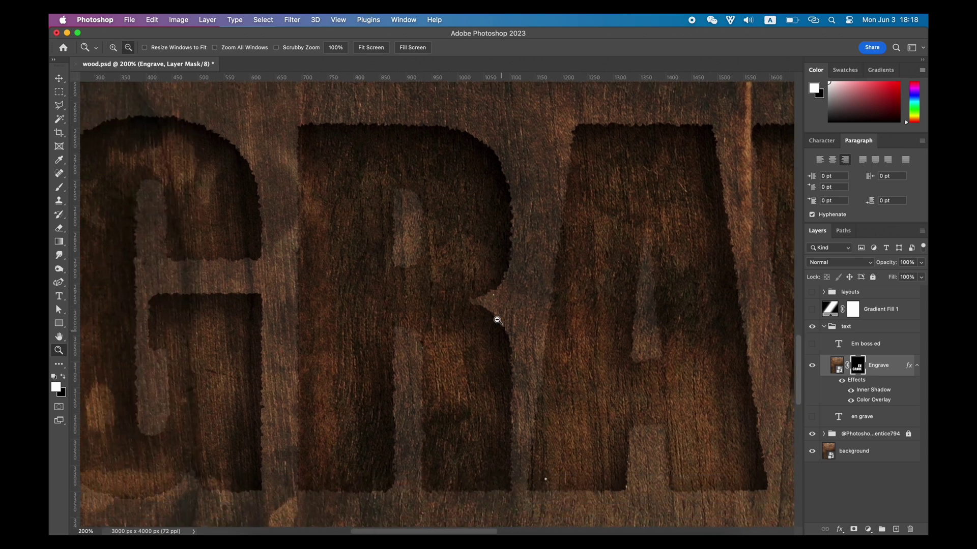
{"action": "scroll", "coordinate": [435, 341], "scroll_direction": "down", "scroll_amount": 5}
{"action": "scroll", "coordinate": [519, 310], "scroll_direction": "up", "scroll_amount": 5}
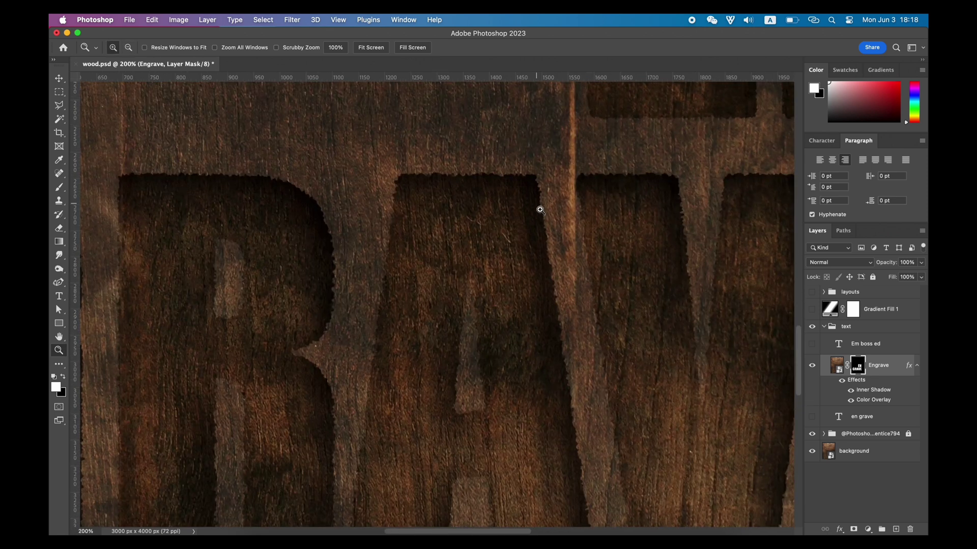
Step: Apply the Filter Gallery and Crystallize at Cell Size 128 to the test square
{"action": "left_click", "coordinate": [556, 305], "text": "alt"}
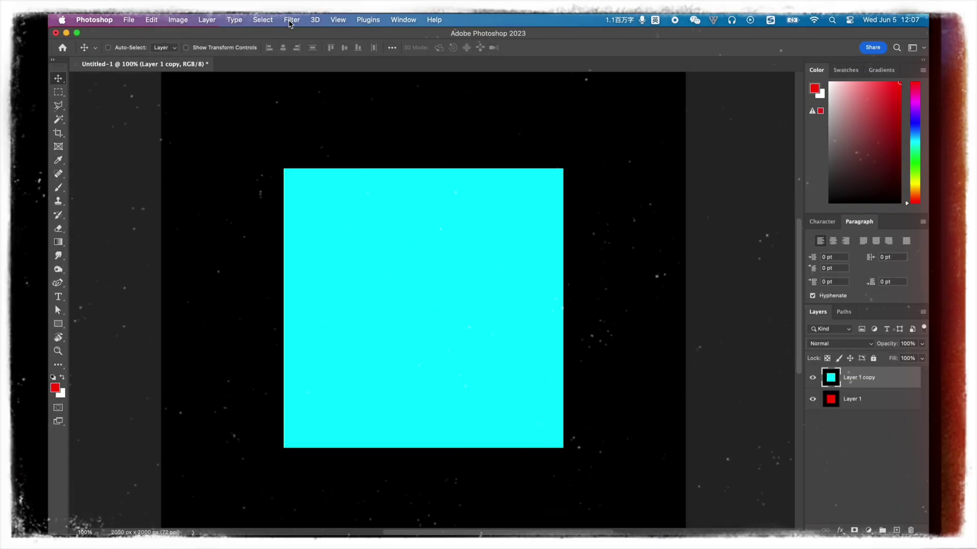
{"action": "left_click", "coordinate": [291, 19]}
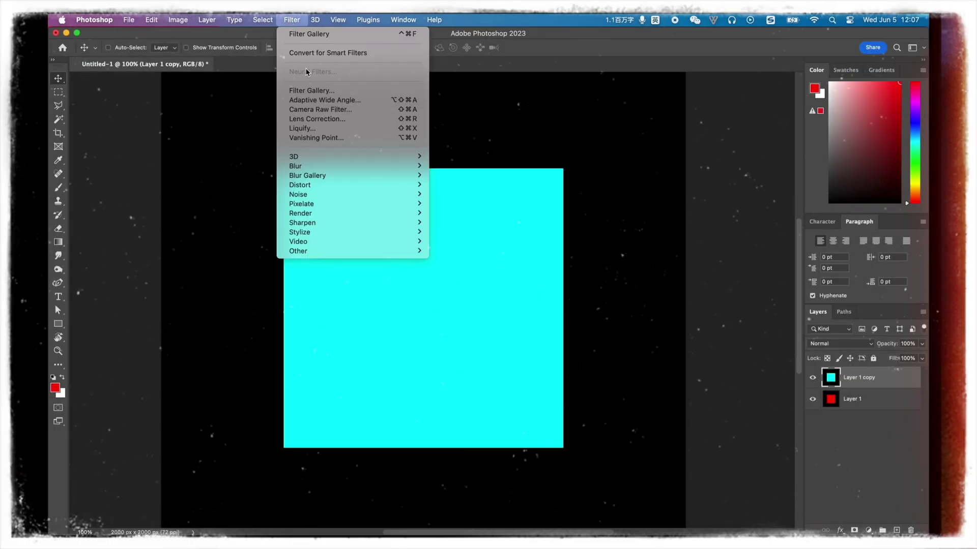
{"action": "left_click", "coordinate": [320, 91]}
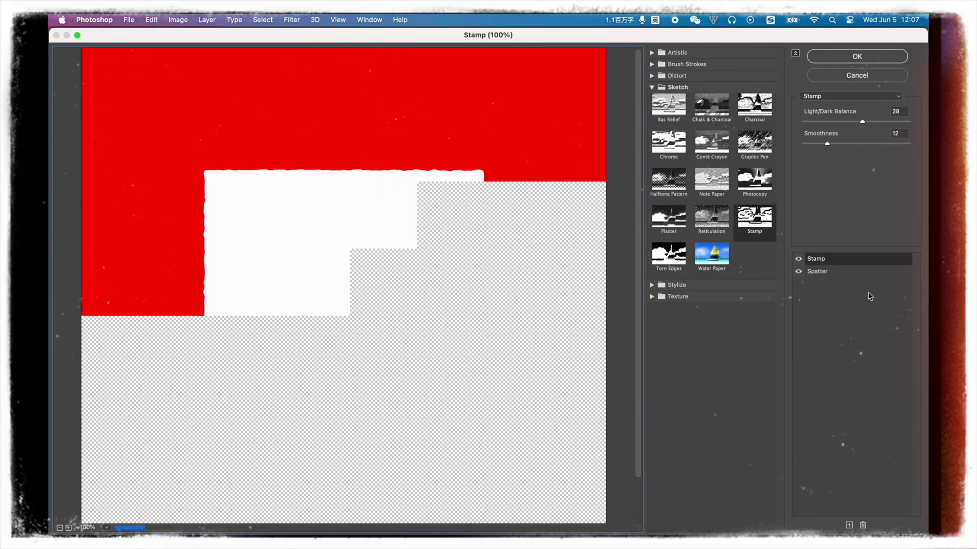
{"action": "left_click", "coordinate": [833, 271]}
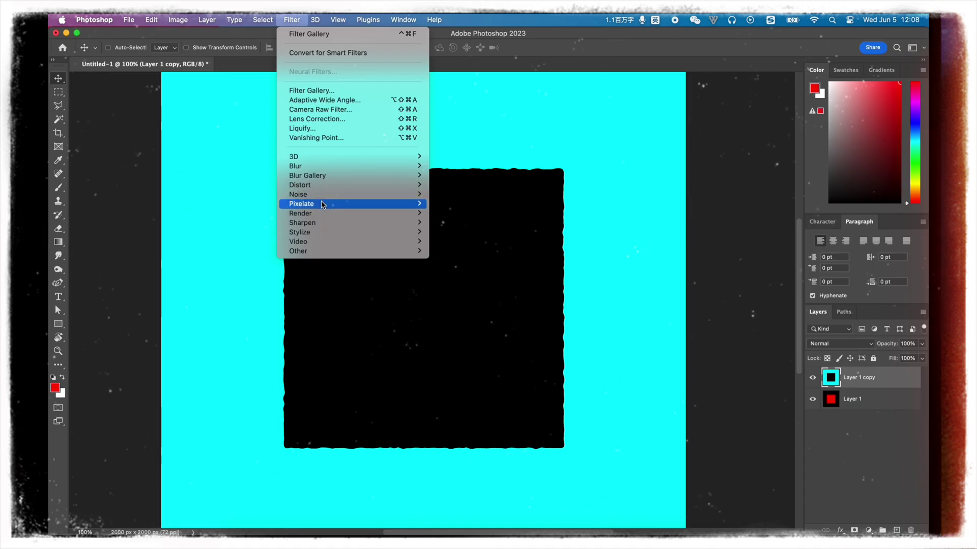
{"action": "mouse_move", "coordinate": [322, 204]}
{"action": "left_click", "coordinate": [457, 213]}
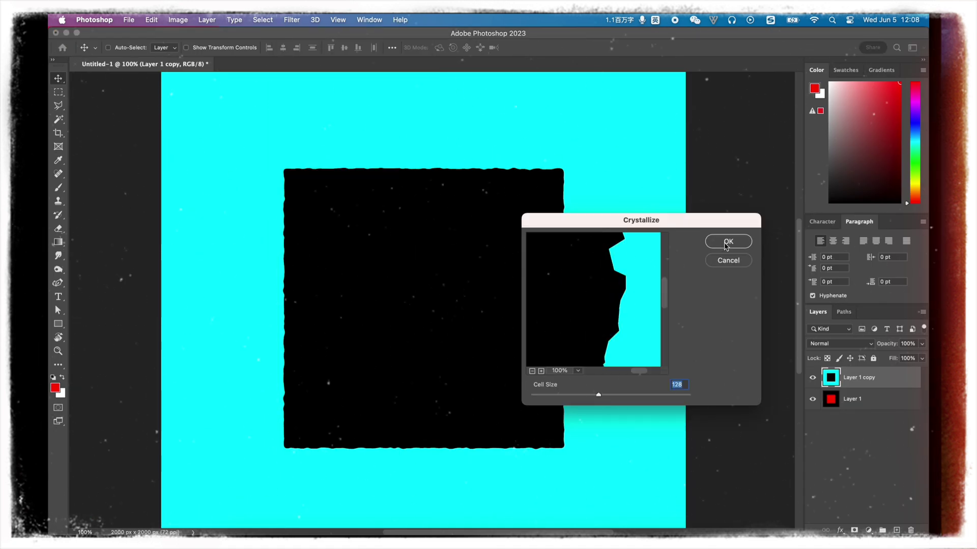
{"action": "left_click", "coordinate": [727, 242]}
Step: Set the top layer's opacity to 50% and zoom in on the square's chipped top edge
{"action": "key", "text": "5"}
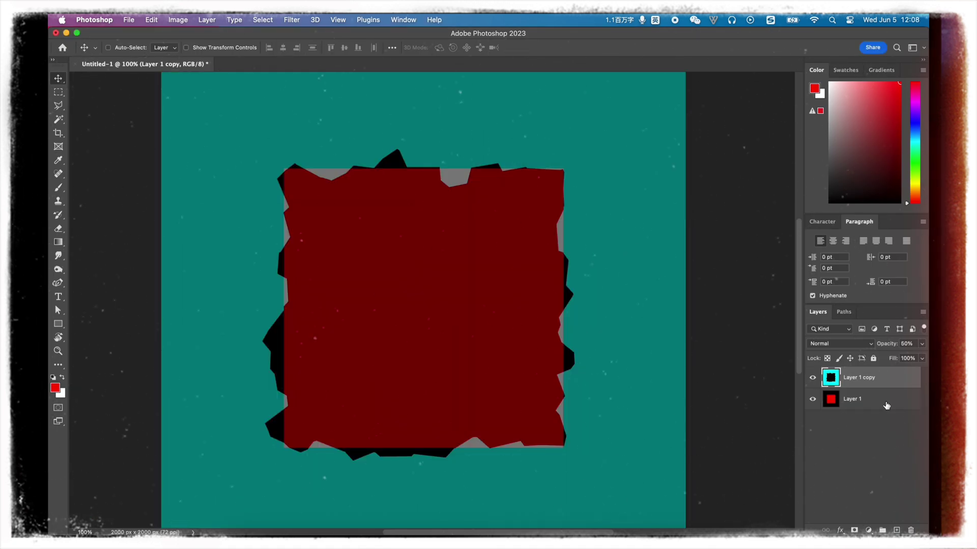
{"action": "left_click", "coordinate": [886, 405]}
{"action": "key", "text": "z"}
{"action": "left_click", "coordinate": [466, 203]}
{"action": "left_click", "coordinate": [469, 204]}
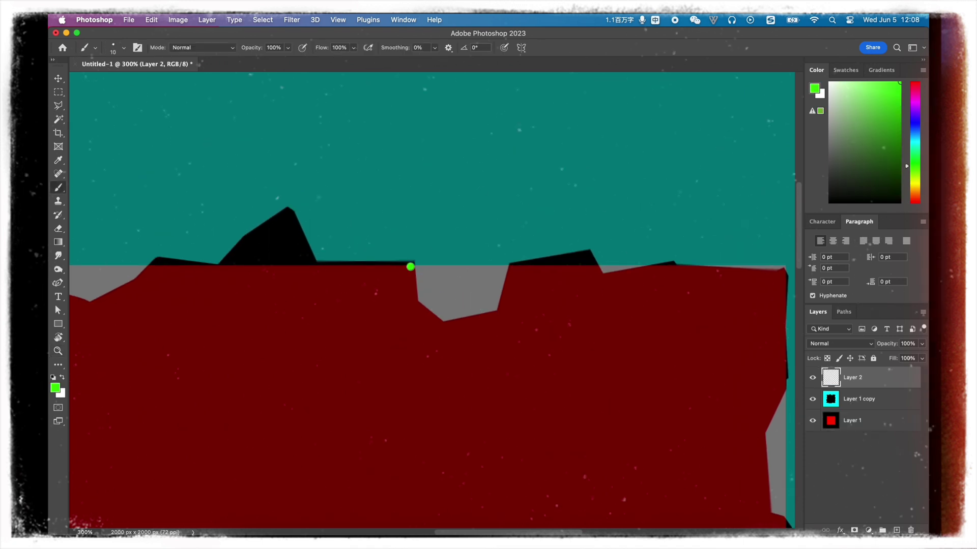
Step: Circle the grey notches and black peak in green, then zoom back out on the wood engraving
{"action": "mouse_move", "coordinate": [410, 266]}
{"action": "left_mouse_down"}
{"action": "mouse_move", "coordinate": [421, 326]}
{"action": "mouse_move", "coordinate": [500, 324]}
{"action": "mouse_move", "coordinate": [469, 277]}
{"action": "mouse_move", "coordinate": [409, 268]}
{"action": "left_mouse_up"}
{"action": "scroll", "coordinate": [328, 270], "scroll_direction": "left", "scroll_amount": 5}
{"action": "mouse_move", "coordinate": [247, 257]}
{"action": "left_mouse_down"}
{"action": "mouse_move", "coordinate": [207, 292]}
{"action": "mouse_move", "coordinate": [306, 275]}
{"action": "mouse_move", "coordinate": [293, 258]}
{"action": "mouse_move", "coordinate": [440, 247]}
{"action": "mouse_move", "coordinate": [372, 199]}
{"action": "mouse_move", "coordinate": [316, 243]}
{"action": "left_mouse_up"}
{"action": "scroll", "coordinate": [533, 263], "scroll_direction": "right", "scroll_amount": 4}
{"action": "mouse_move", "coordinate": [542, 233]}
{"action": "left_mouse_down"}
{"action": "mouse_move", "coordinate": [634, 224]}
{"action": "mouse_move", "coordinate": [547, 227]}
{"action": "left_mouse_up"}
{"action": "scroll", "coordinate": [546, 226], "scroll_direction": "right", "scroll_amount": 7}
{"action": "scroll", "coordinate": [546, 226], "scroll_direction": "down", "scroll_amount": 5}
{"action": "mouse_move", "coordinate": [580, 306]}
{"action": "left_mouse_down"}
{"action": "mouse_move", "coordinate": [597, 475]}
{"action": "mouse_move", "coordinate": [602, 334]}
{"action": "mouse_move", "coordinate": [584, 312]}
{"action": "left_mouse_up"}
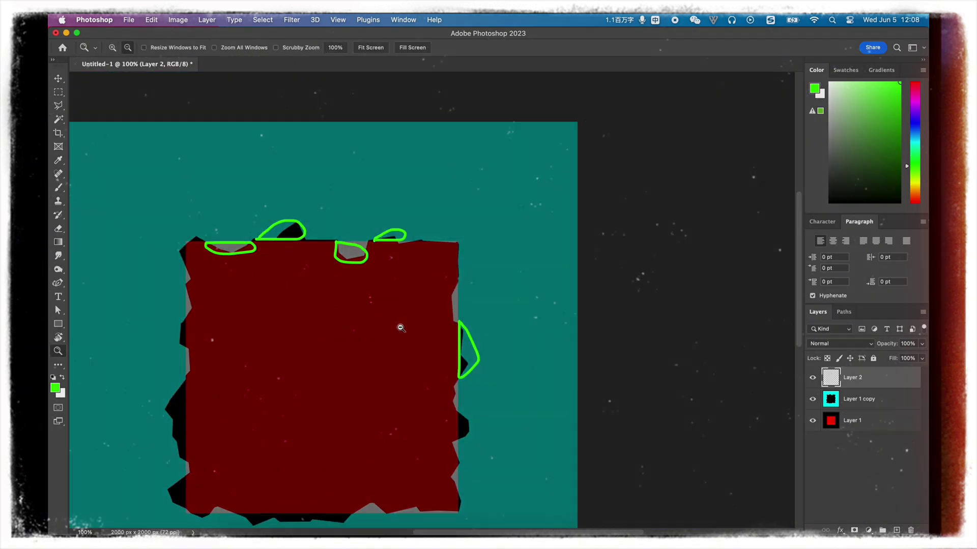
{"action": "key", "text": "ctrl+0"}
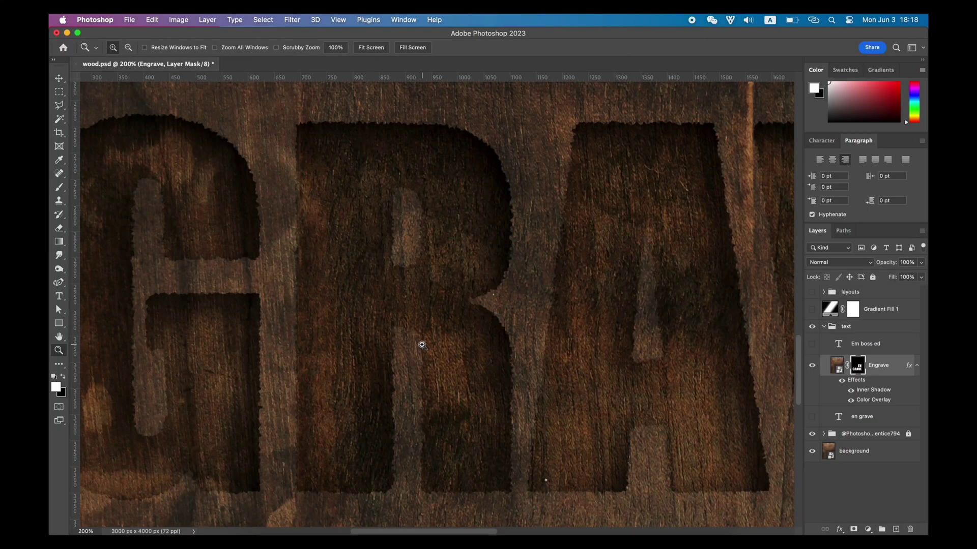
{"action": "left_click", "coordinate": [496, 320], "text": "alt"}
{"action": "left_click", "coordinate": [497, 320], "text": "alt"}
Step: Inspect the RAV letters at 200%, then reset Engrave's Bevel & Emboss to defaults
{"action": "left_click", "coordinate": [585, 291]}
{"action": "left_click", "coordinate": [586, 294]}
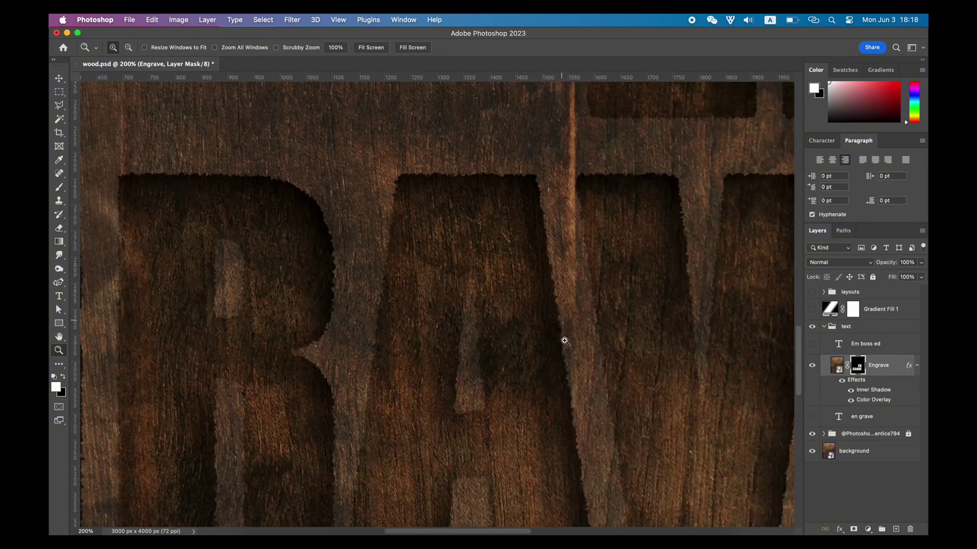
{"action": "left_click", "coordinate": [557, 308], "text": "alt"}
{"action": "left_click", "coordinate": [557, 308], "text": "alt"}
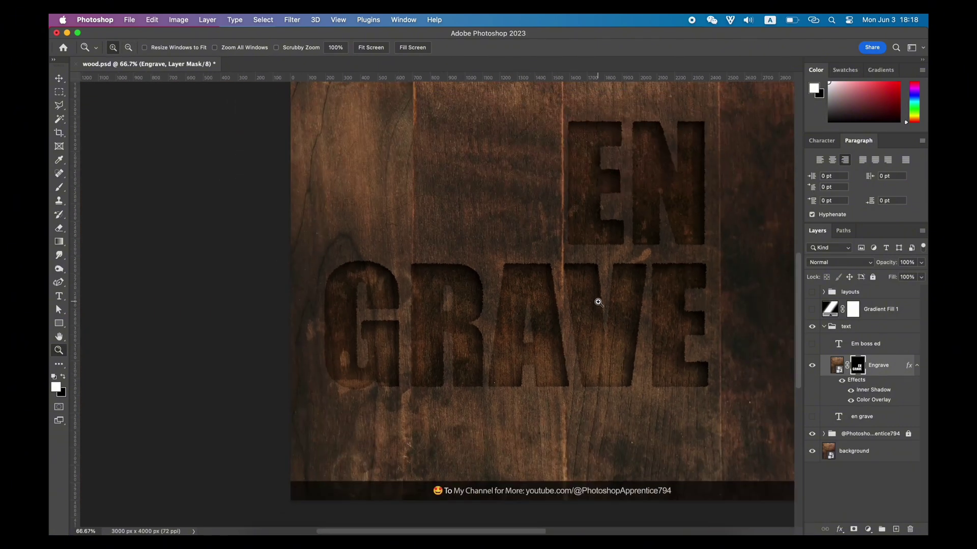
{"action": "scroll", "coordinate": [598, 302], "scroll_direction": "up", "scroll_amount": 5}
{"action": "scroll", "coordinate": [598, 302], "scroll_direction": "right", "scroll_amount": 3}
{"action": "key", "text": "v"}
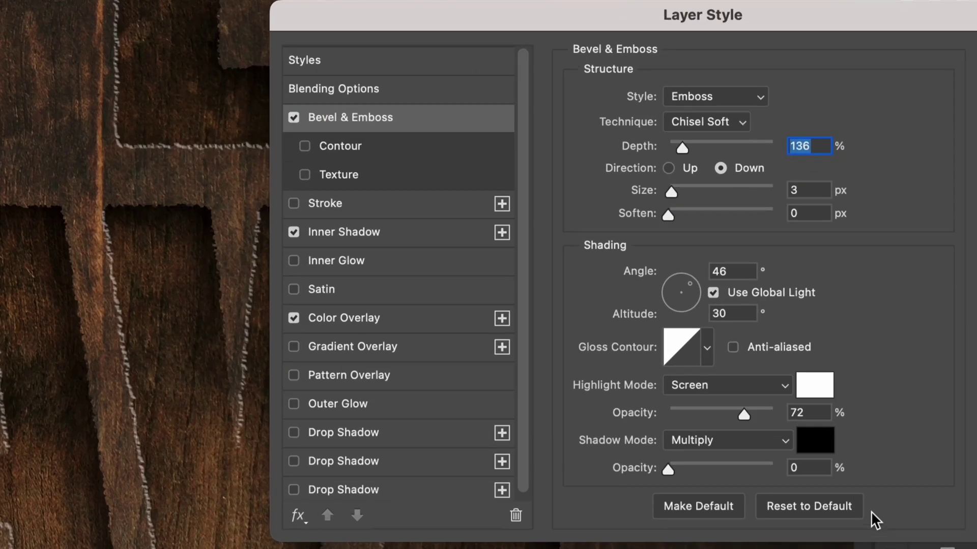
{"action": "left_click", "coordinate": [843, 509]}
Step: Set an Inner Bevel, Chisel Hard, direction Down, size 2, with 100% highlight opacity
{"action": "left_click_drag", "start_coordinate": [191, 363], "coordinate": [416, 315]}
{"action": "left_click", "coordinate": [721, 98]}
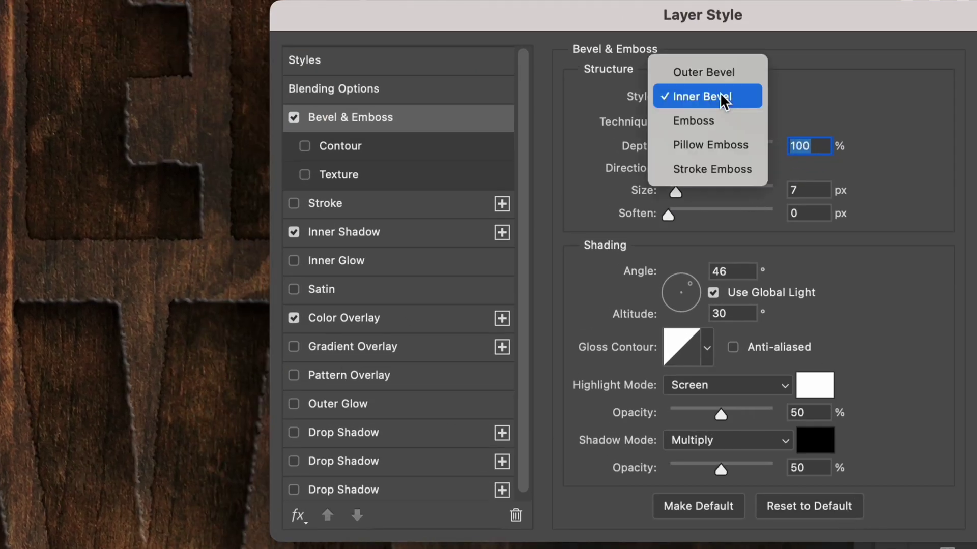
{"action": "left_click", "coordinate": [720, 96]}
{"action": "left_click", "coordinate": [687, 121]}
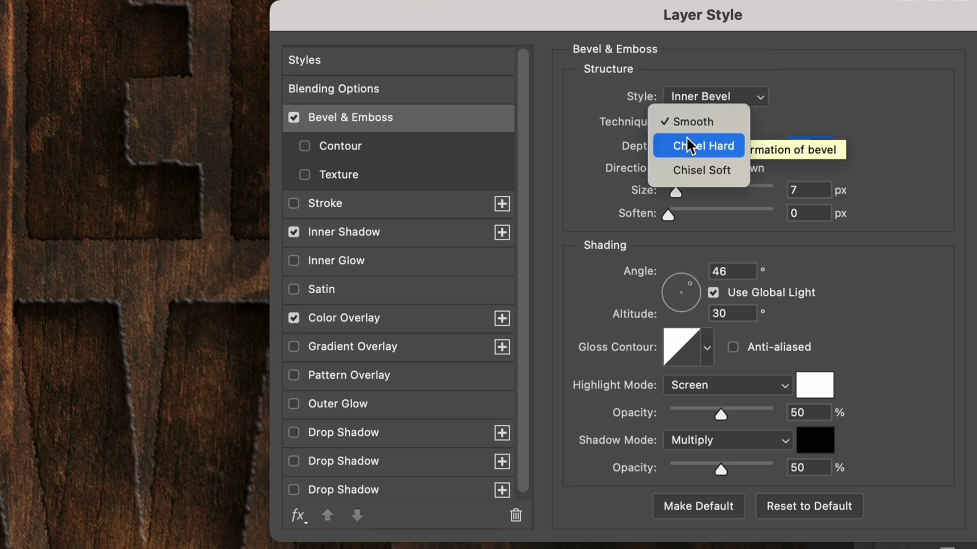
{"action": "left_click", "coordinate": [685, 136]}
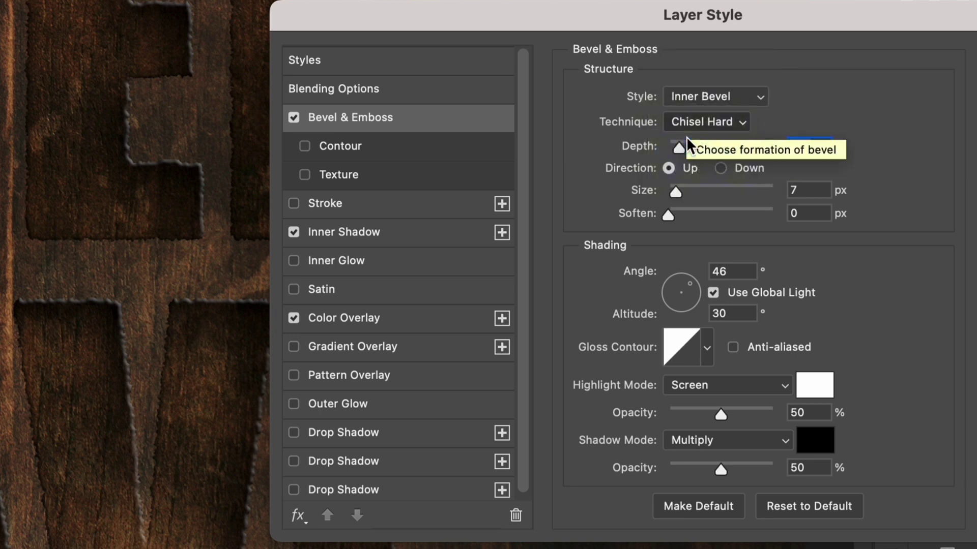
{"action": "left_click", "coordinate": [722, 168]}
{"action": "key", "text": "Tab"}
{"action": "type", "text": "2"}
{"action": "left_click_drag", "start_coordinate": [719, 411], "coordinate": [768, 404]}
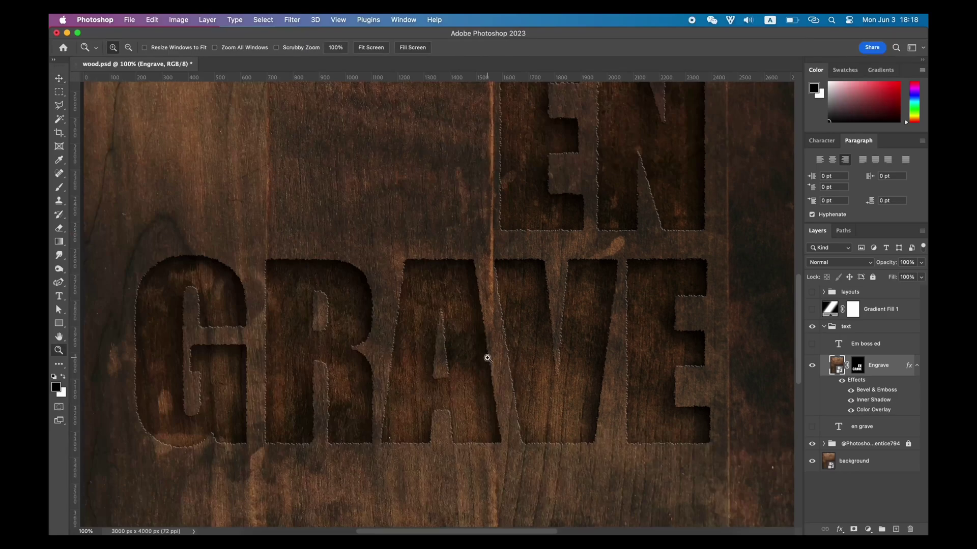
{"action": "left_click", "coordinate": [486, 357]}
Step: Drag the Engrave layer rightward so the carved letters' wood grain shifts against the background
{"action": "left_click", "coordinate": [486, 358], "text": "alt"}
{"action": "left_click", "coordinate": [530, 327], "text": "alt"}
{"action": "key", "text": "v"}
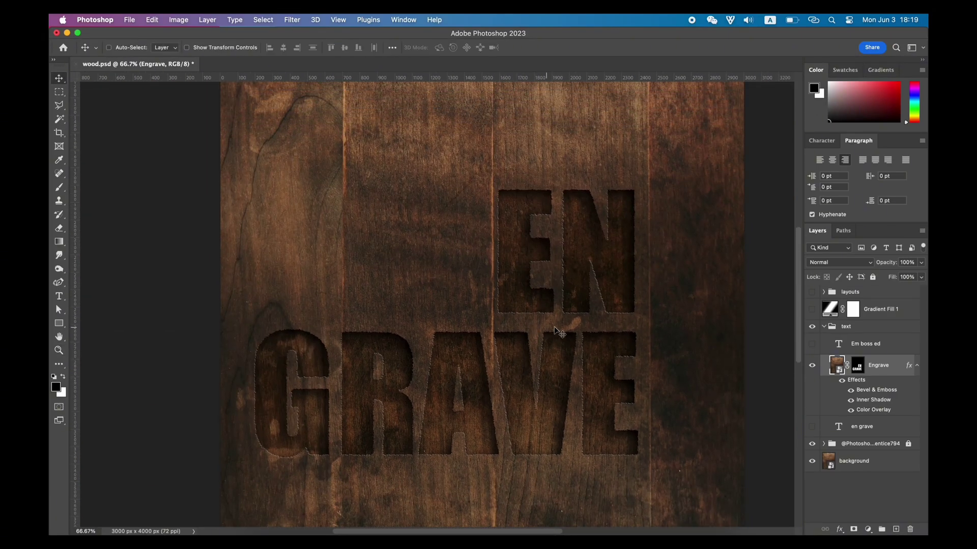
{"action": "scroll", "coordinate": [559, 331], "scroll_direction": "up", "scroll_amount": 2}
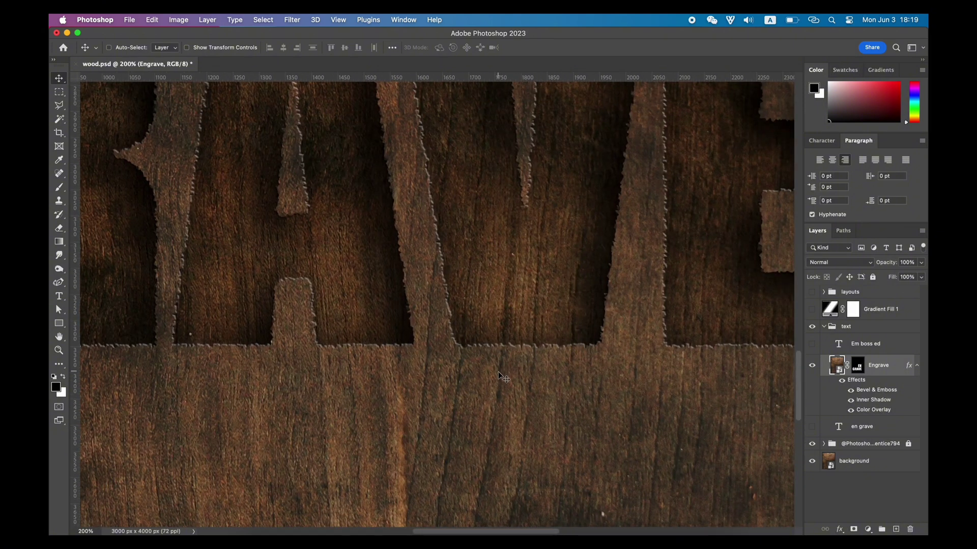
{"action": "scroll", "coordinate": [453, 295], "scroll_direction": "left", "scroll_amount": 5}
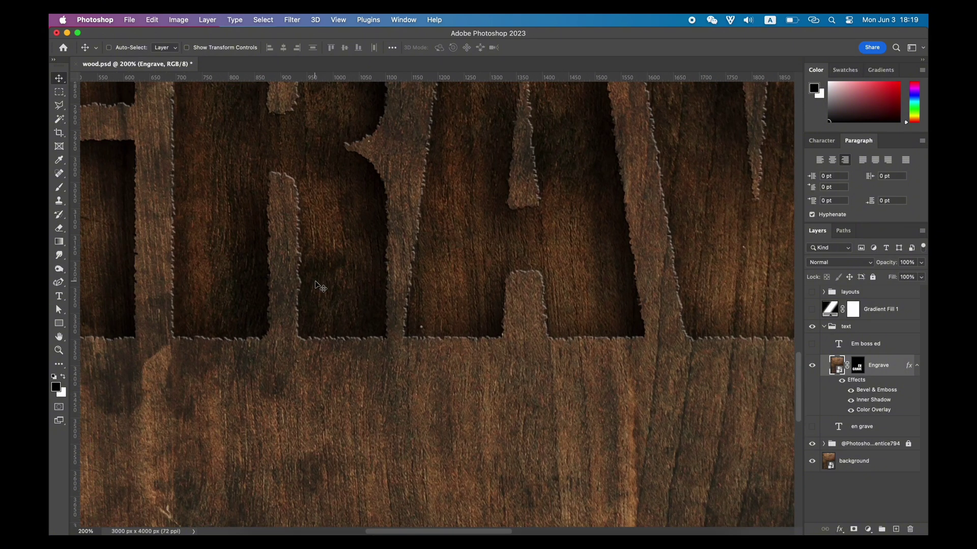
{"action": "scroll", "coordinate": [642, 286], "scroll_direction": "right", "scroll_amount": 7}
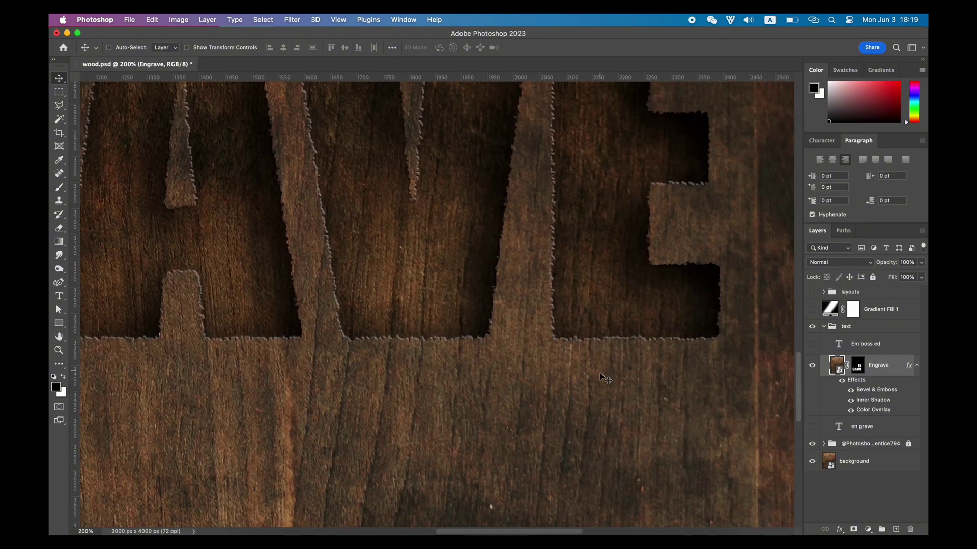
{"action": "scroll", "coordinate": [577, 363], "scroll_direction": "down", "scroll_amount": 3}
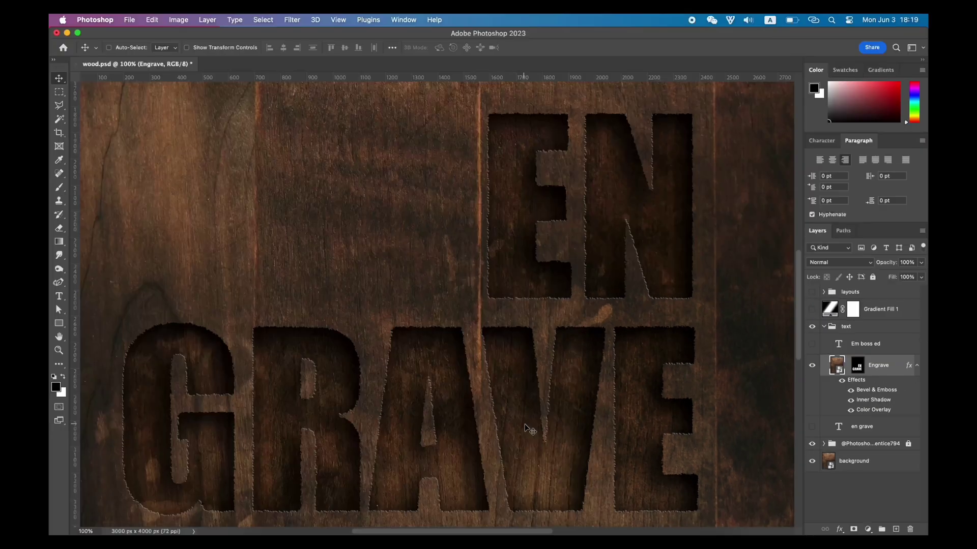
{"action": "left_click_drag", "start_coordinate": [127, 404], "coordinate": [145, 410]}
{"action": "left_click_drag", "start_coordinate": [533, 425], "coordinate": [457, 415]}
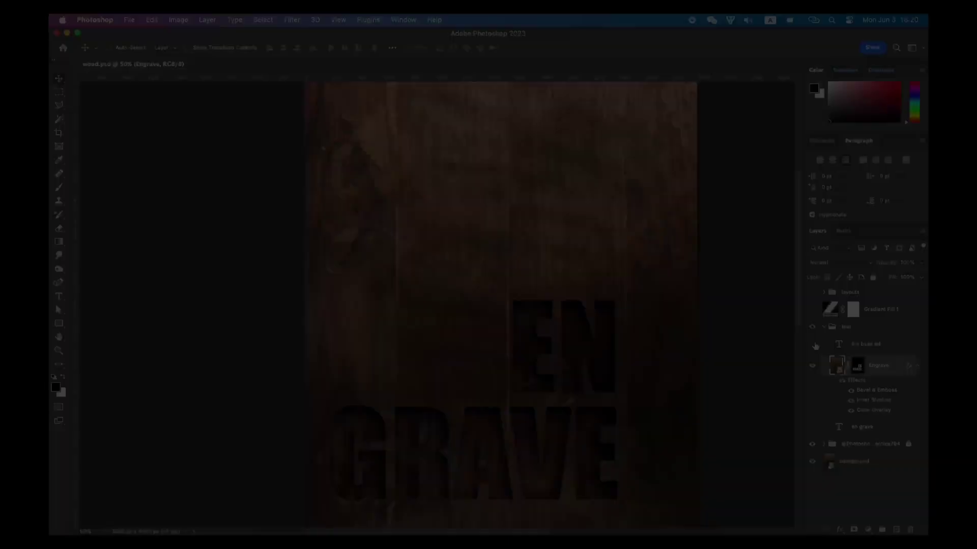
Step: Show the Em boss ed text and place a duplicate of the wood background above it
{"action": "left_click", "coordinate": [812, 344]}
{"action": "left_click", "coordinate": [812, 344]}
{"action": "left_click", "coordinate": [813, 344]}
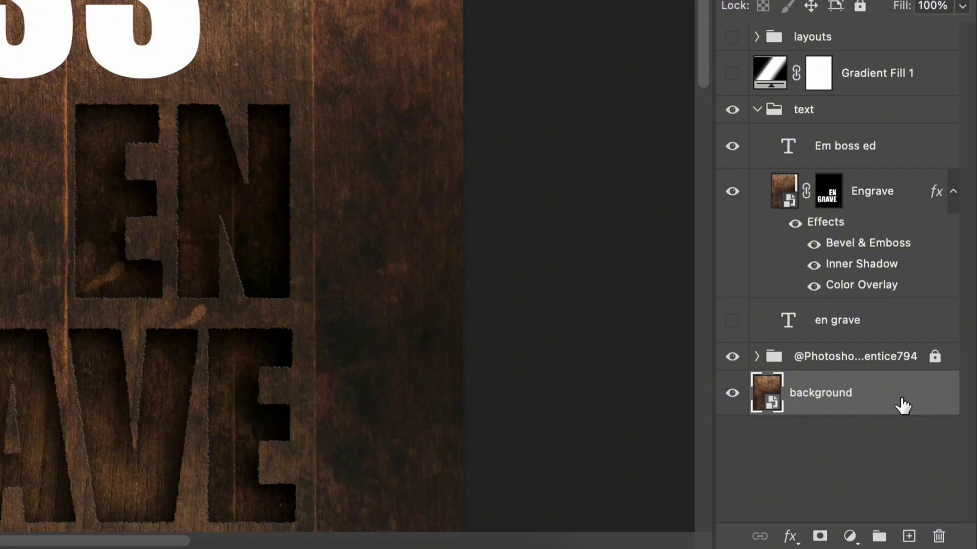
{"action": "left_click_drag", "start_coordinate": [892, 466], "coordinate": [908, 536]}
{"action": "left_click_drag", "start_coordinate": [885, 394], "coordinate": [840, 130]}
Step: Mask the wood copy to the Em boss ed letters, hide the text, and copy Engrave's effects onto it
{"action": "left_click", "coordinate": [792, 192], "text": "super"}
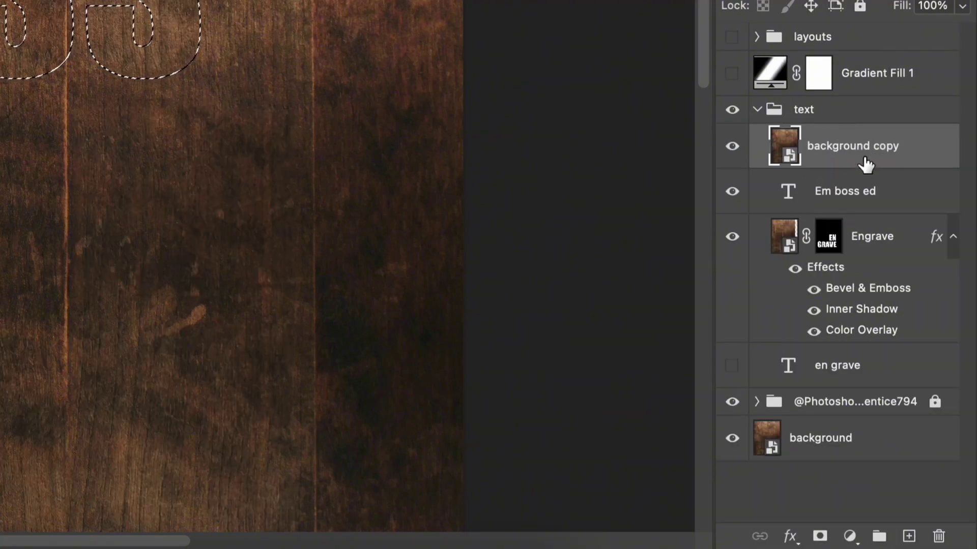
{"action": "left_click", "coordinate": [819, 536]}
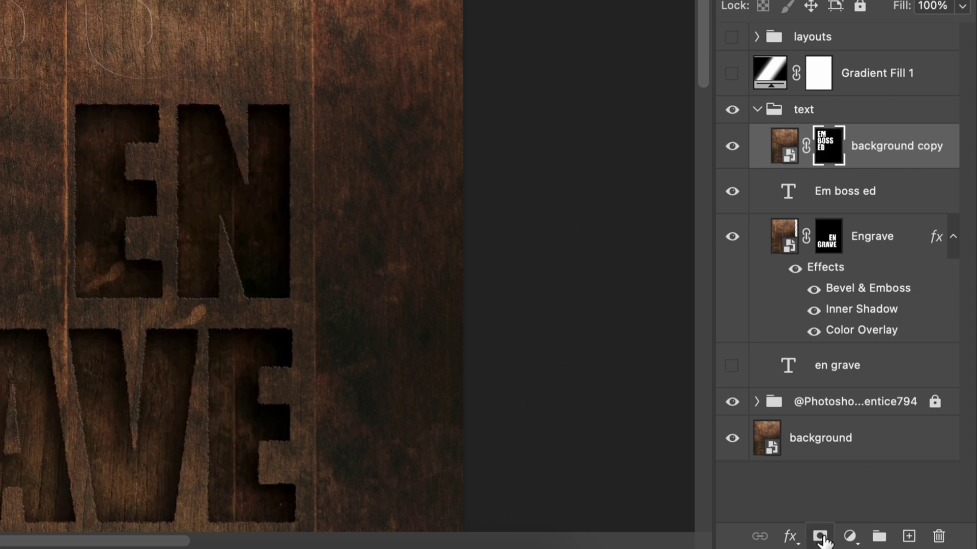
{"action": "left_click", "coordinate": [731, 191]}
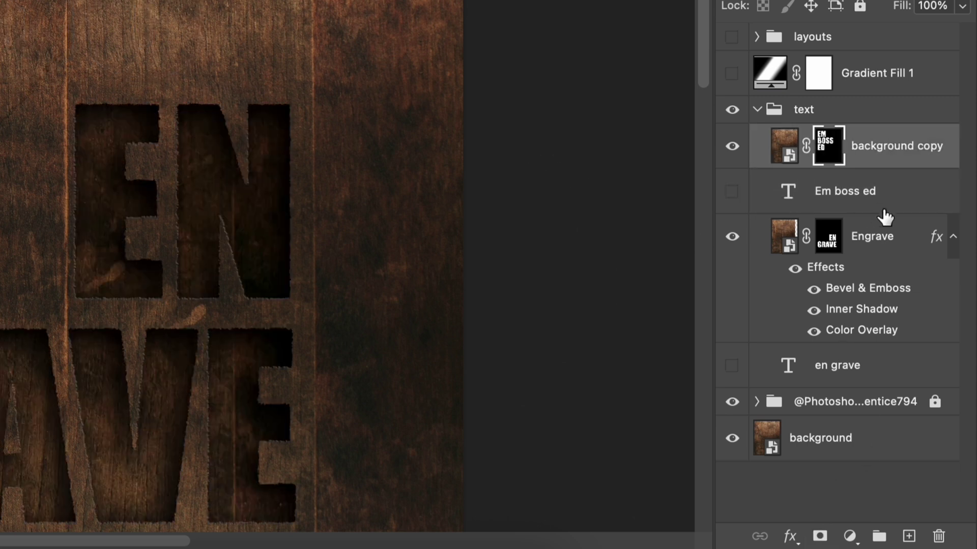
{"action": "left_click_drag", "start_coordinate": [936, 239], "coordinate": [899, 152]}
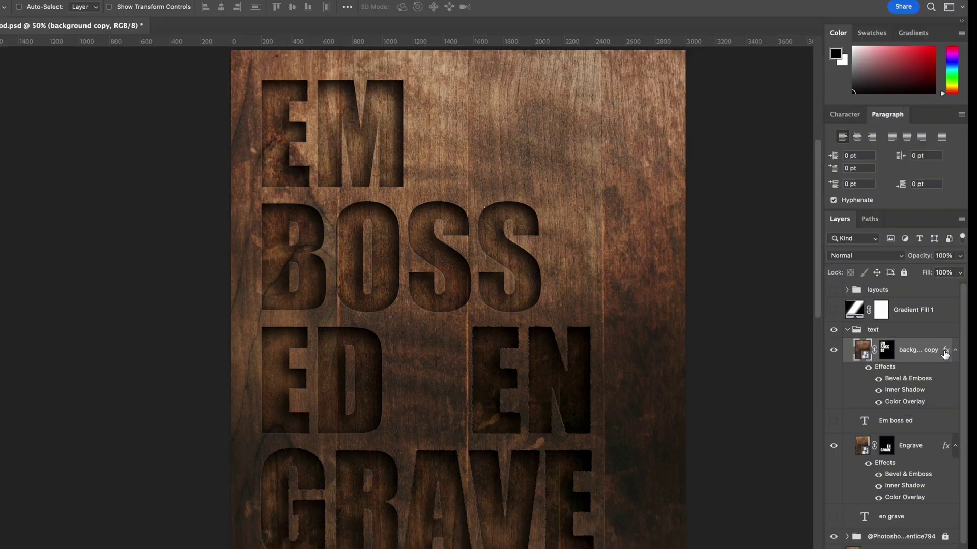
Step: Replace the wood copy's Inner Shadow with a drop shadow of larger distance, spread and size
{"action": "double_click", "coordinate": [909, 346]}
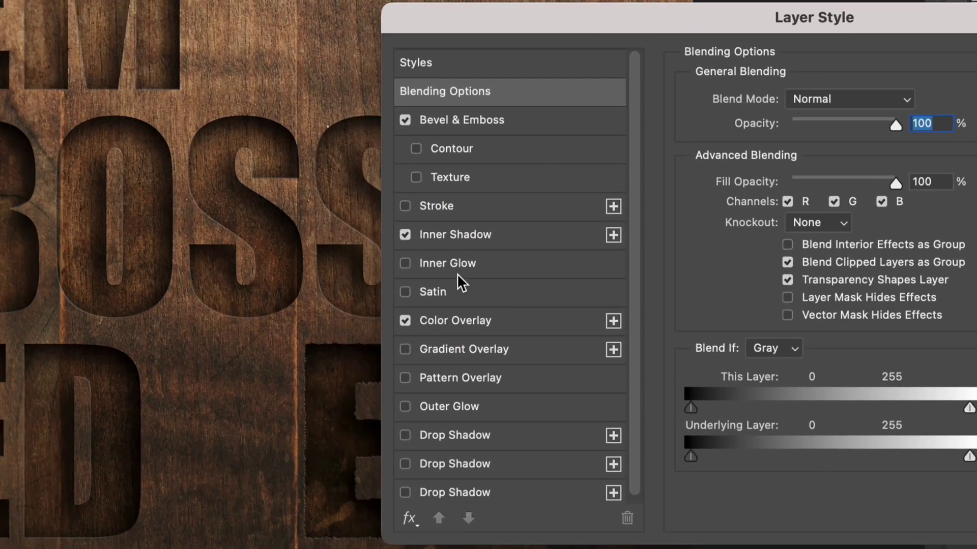
{"action": "left_click", "coordinate": [404, 234]}
{"action": "left_click", "coordinate": [527, 439]}
{"action": "left_click", "coordinate": [920, 403]}
{"action": "left_click_drag", "start_coordinate": [776, 203], "coordinate": [793, 266]}
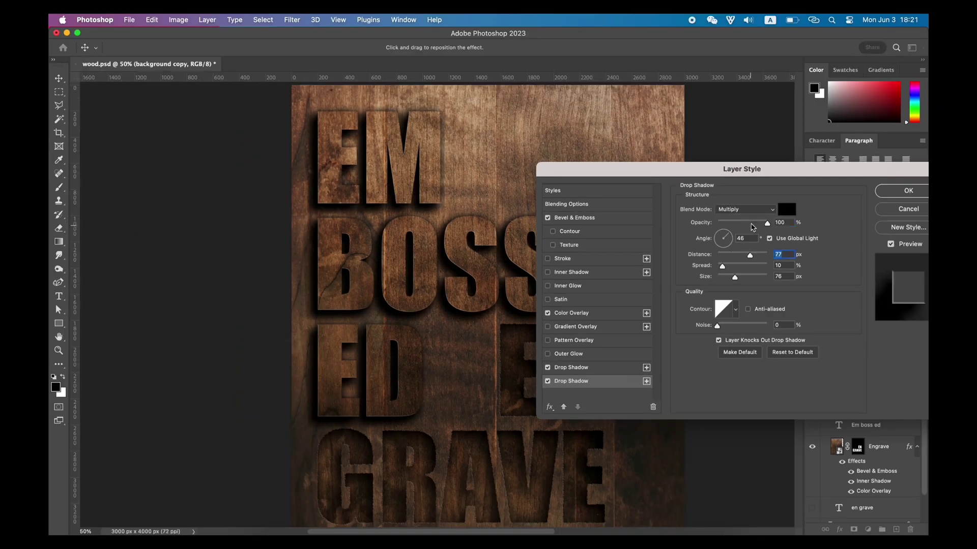
Step: Add two more drop shadows with lower opacity, pushed farther out
{"action": "left_click", "coordinate": [638, 384]}
{"action": "left_click", "coordinate": [638, 400]}
{"action": "left_click_drag", "start_coordinate": [791, 200], "coordinate": [746, 226]}
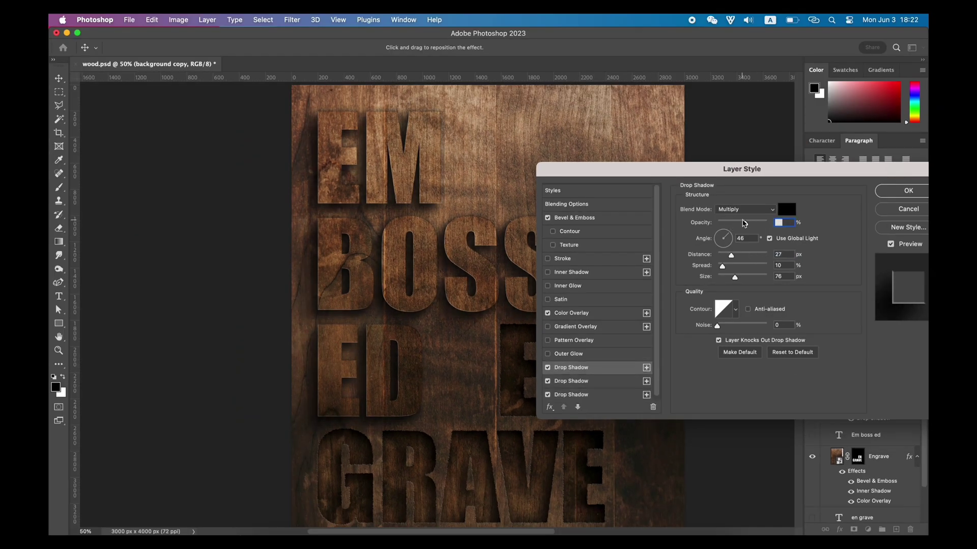
Step: Confirm the shadows, then apply Stamp and Spatter from the Filter Gallery to the letters' mask
{"action": "key", "text": "Return"}
{"action": "left_click", "coordinate": [292, 19]}
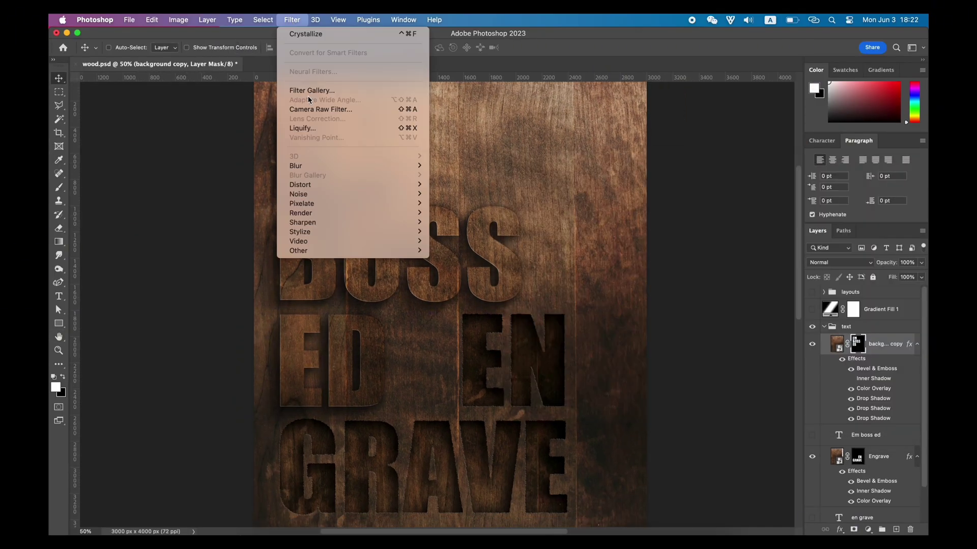
{"action": "left_click", "coordinate": [315, 90]}
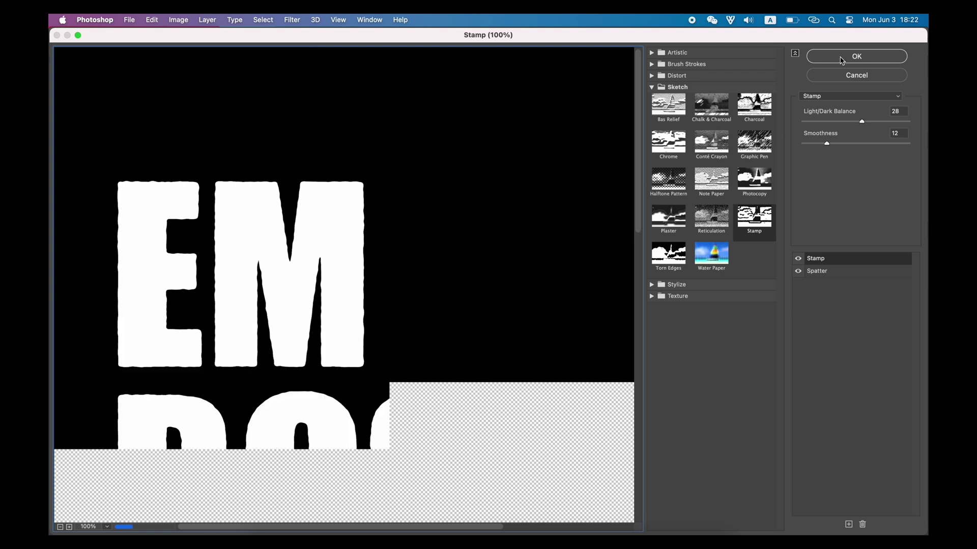
{"action": "left_click_drag", "start_coordinate": [473, 386], "coordinate": [482, 312]}
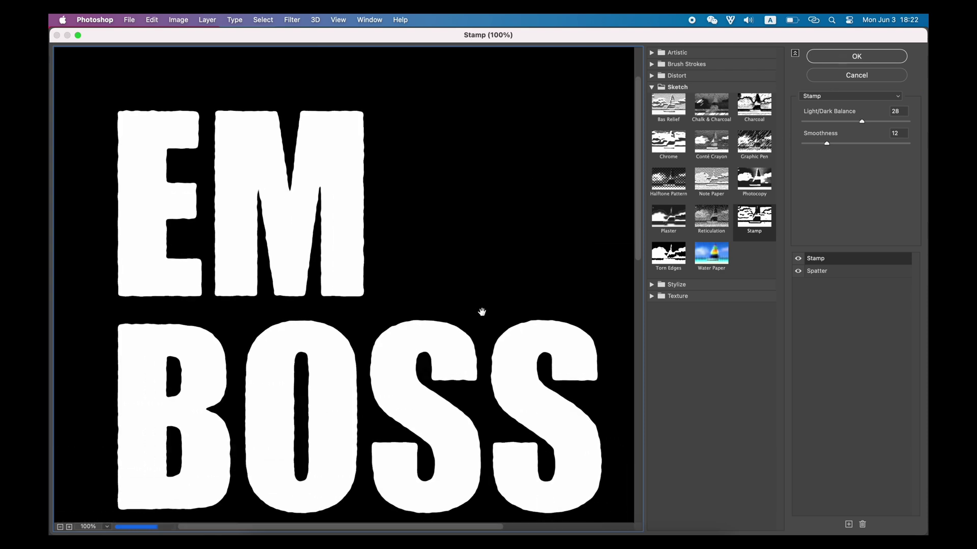
{"action": "left_click", "coordinate": [829, 272]}
{"action": "left_click", "coordinate": [830, 259]}
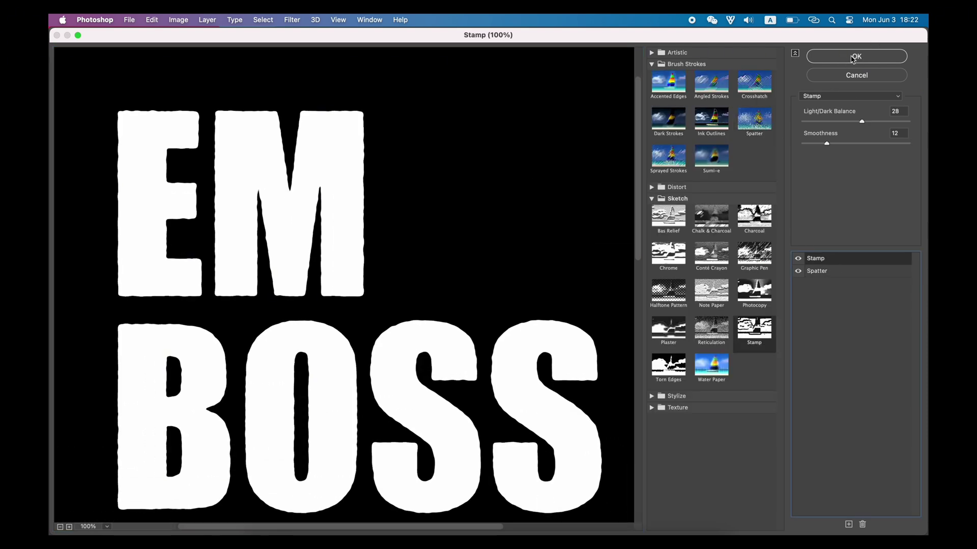
{"action": "left_click", "coordinate": [853, 59]}
Step: Apply Pixelate > Crystallize with cell size 7 to the mask
{"action": "left_click", "coordinate": [291, 19]}
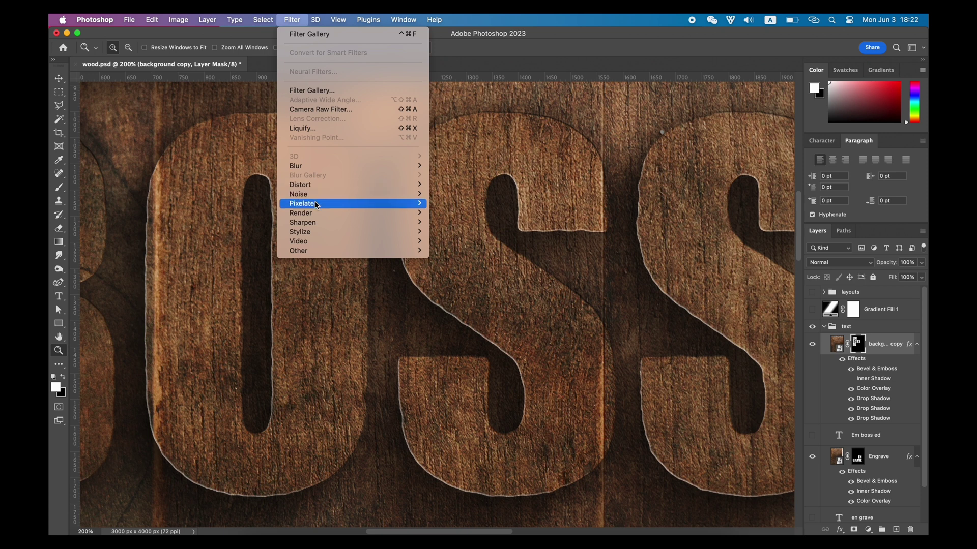
{"action": "mouse_move", "coordinate": [316, 204]}
{"action": "left_click", "coordinate": [448, 213]}
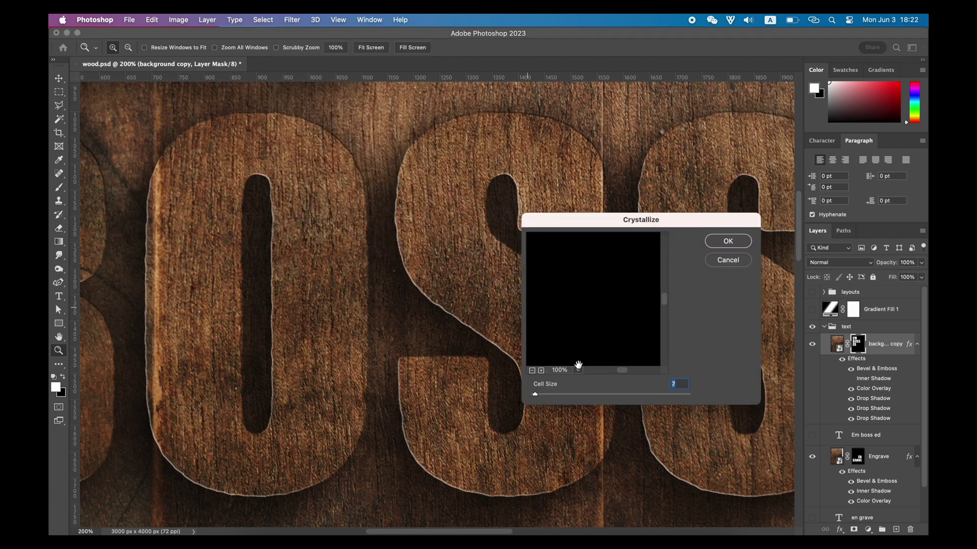
{"action": "left_click", "coordinate": [727, 241]}
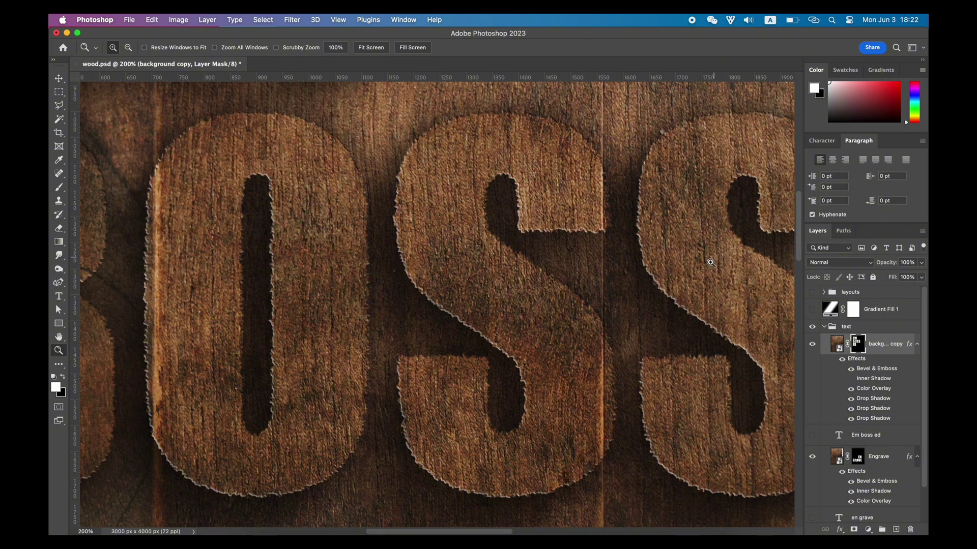
Step: Fit the document in view and bring up the embossed letters' Bevel & Emboss style choices
{"action": "key", "text": "super+0"}
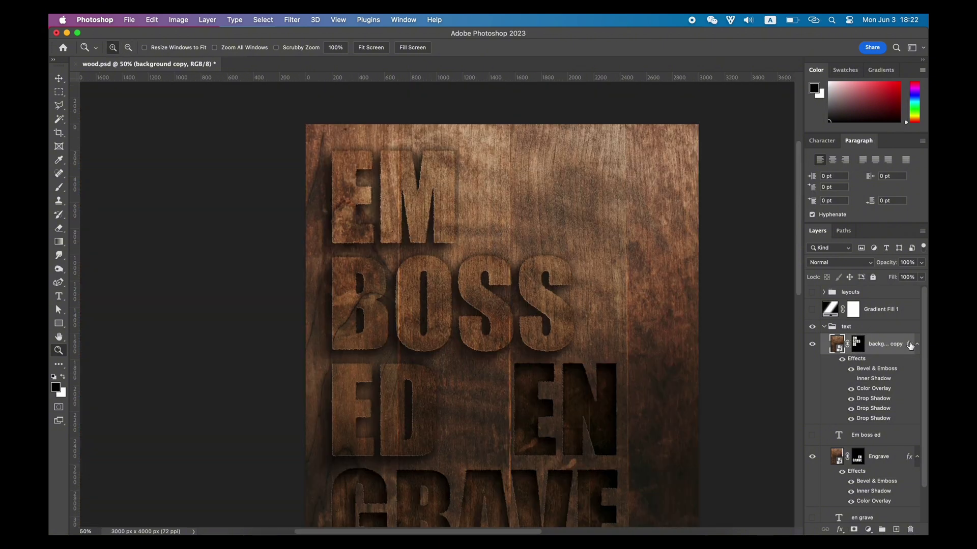
{"action": "double_click", "coordinate": [909, 344]}
{"action": "left_click", "coordinate": [428, 123]}
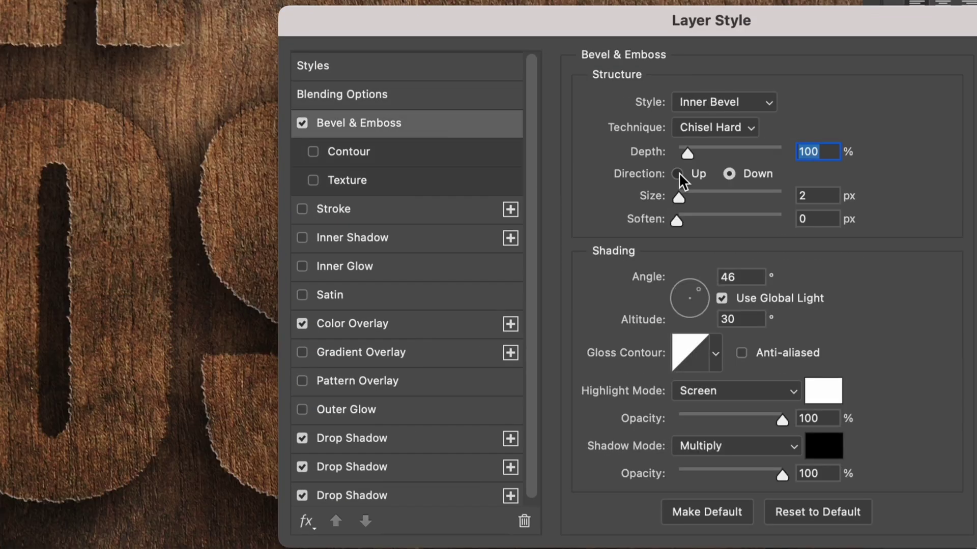
{"action": "left_click", "coordinate": [691, 103]}
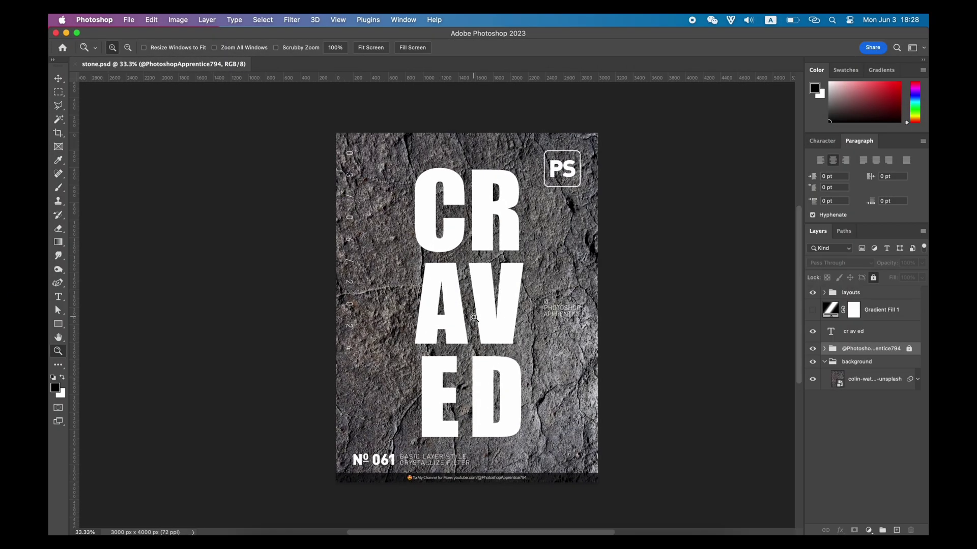
Step: Zoom in on the CRAVED poster and hide the layouts group overlay
{"action": "left_click", "coordinate": [483, 314]}
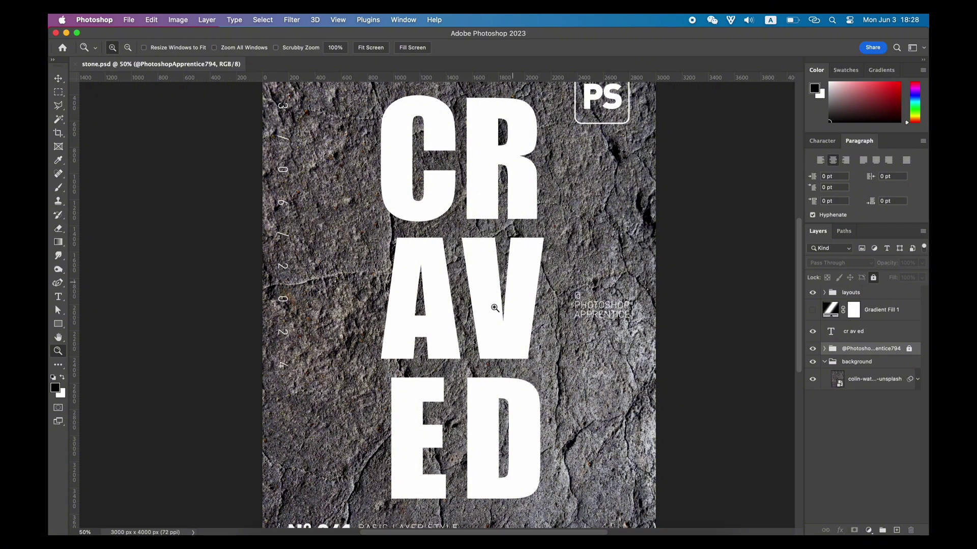
{"action": "scroll", "coordinate": [494, 308], "scroll_direction": "down", "scroll_amount": 5}
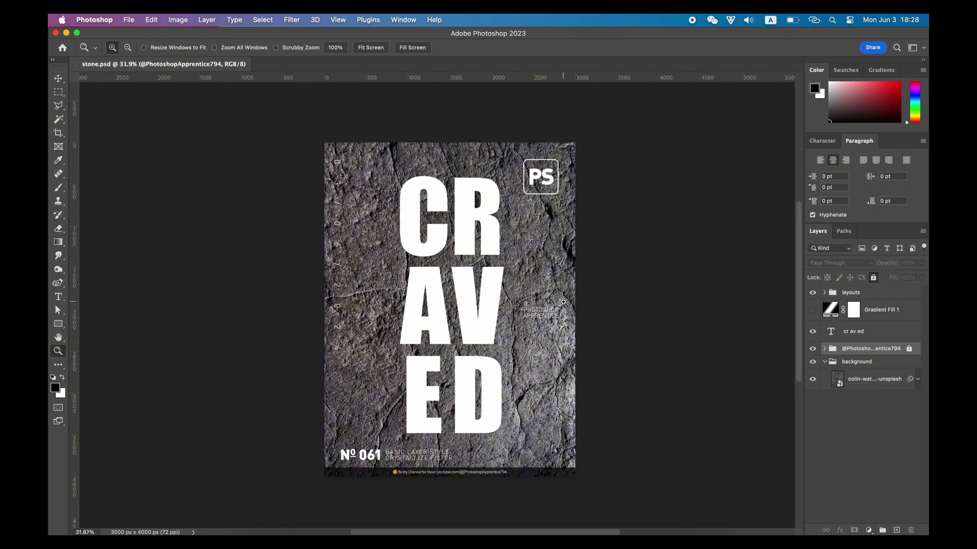
{"action": "left_click", "coordinate": [812, 293]}
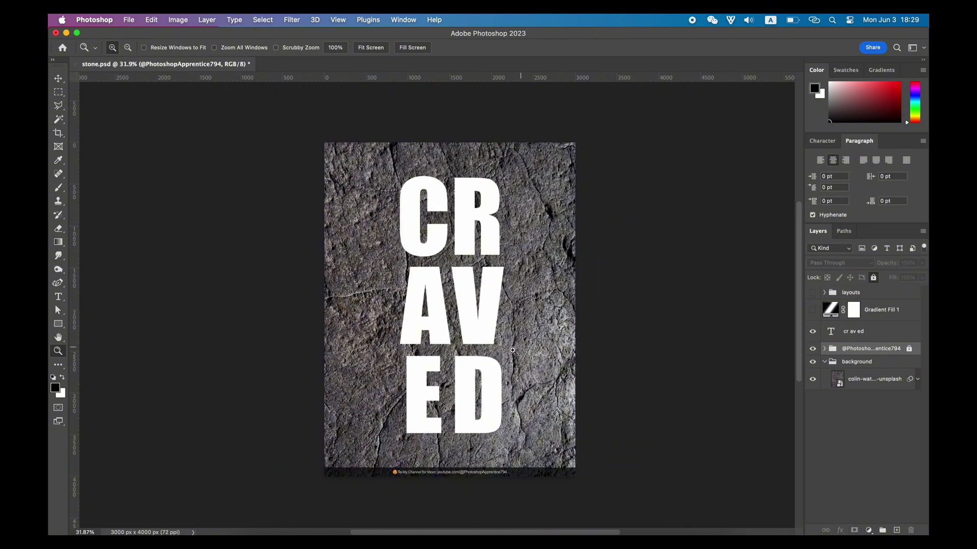
{"action": "scroll", "coordinate": [447, 312], "scroll_direction": "up", "scroll_amount": 3}
Step: Duplicate the rock texture above the cr av ed text and mask it with the letter selection
{"action": "key", "text": "v"}
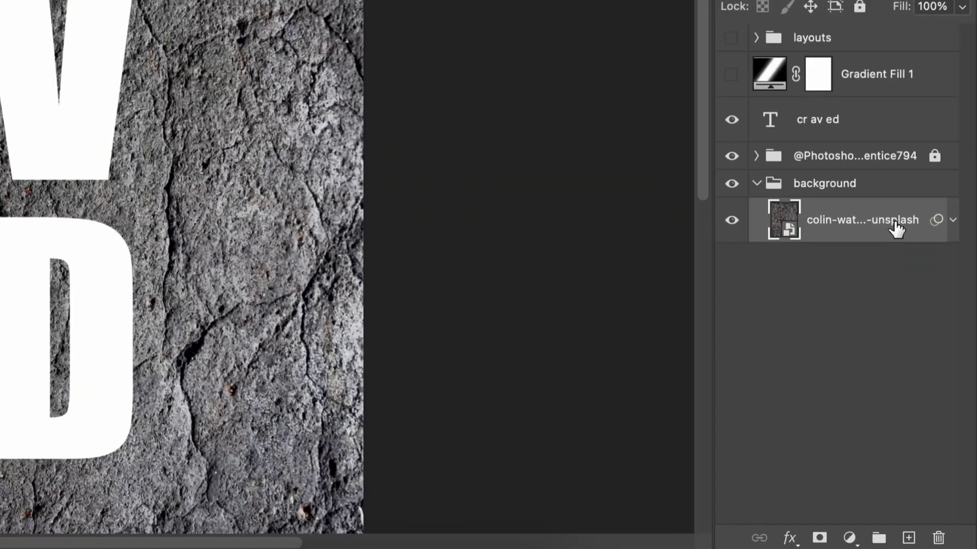
{"action": "left_click_drag", "start_coordinate": [890, 383], "coordinate": [906, 539]}
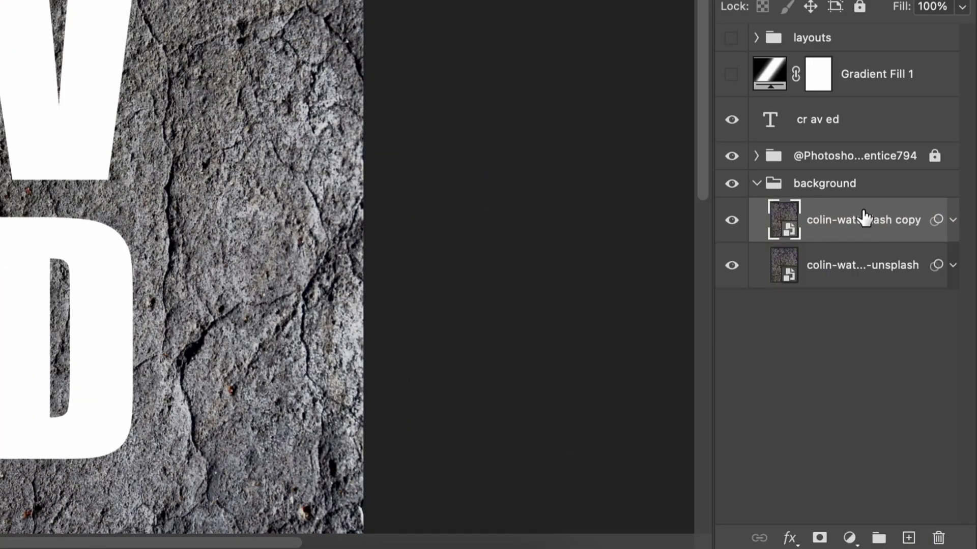
{"action": "left_click_drag", "start_coordinate": [863, 218], "coordinate": [842, 108]}
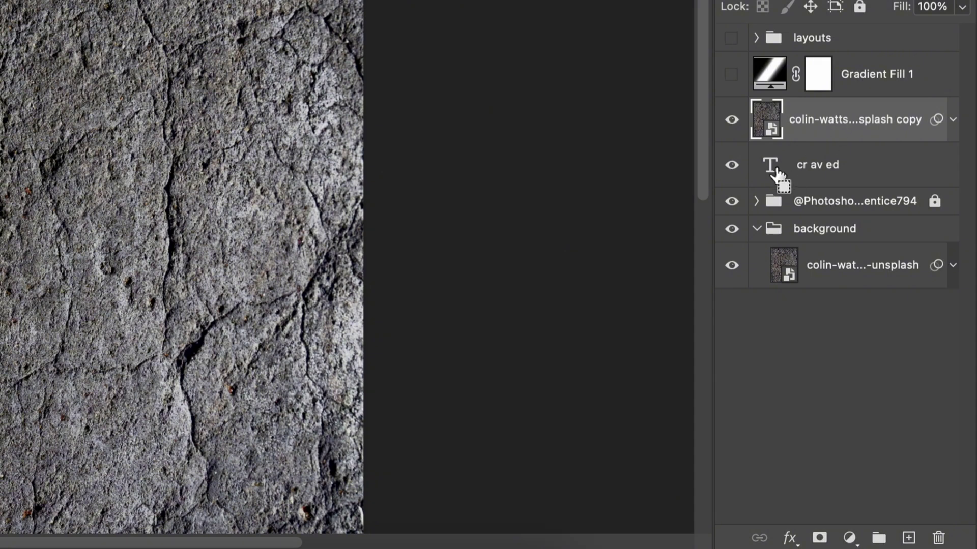
{"action": "left_click", "coordinate": [770, 166], "text": "super"}
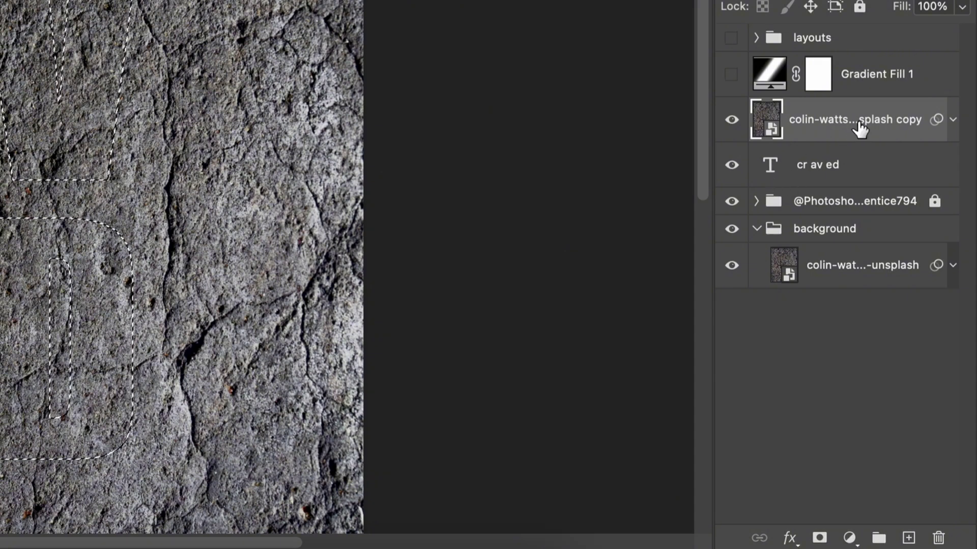
{"action": "left_click", "coordinate": [824, 535]}
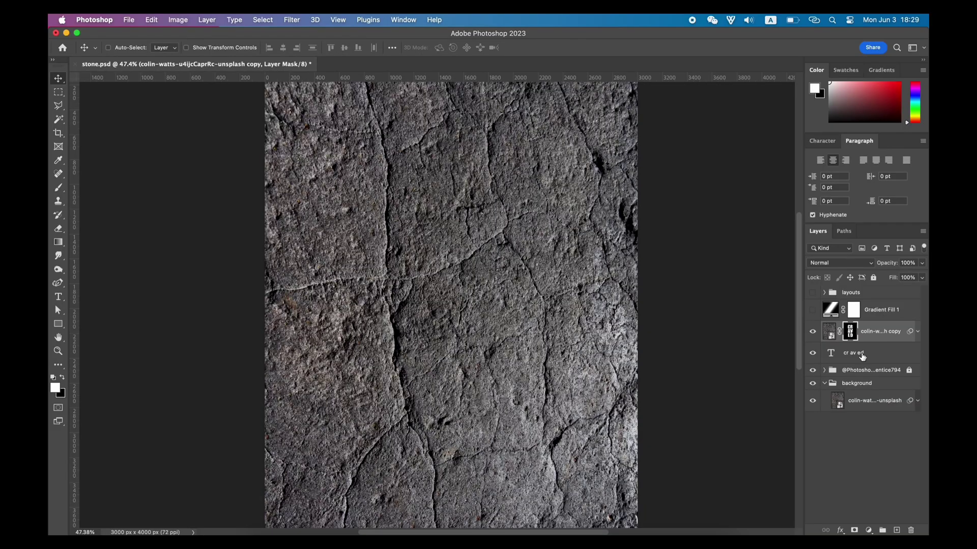
Step: Add two more drop shadows to the masked stone copy
{"action": "double_click", "coordinate": [854, 336]}
{"action": "left_click", "coordinate": [666, 353]}
{"action": "left_click", "coordinate": [666, 367]}
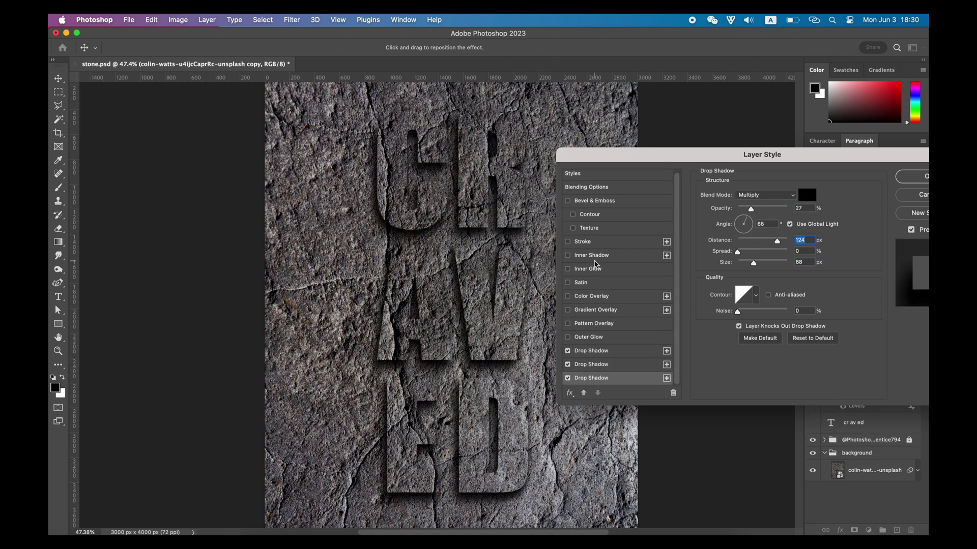
Step: Add a dark Color Overlay in Color Burn mode at 6% opacity
{"action": "left_click", "coordinate": [592, 296]}
{"action": "left_click", "coordinate": [807, 195]}
{"action": "left_click", "coordinate": [794, 307]}
{"action": "left_click", "coordinate": [765, 194]}
{"action": "left_click", "coordinate": [757, 244]}
{"action": "left_click_drag", "start_coordinate": [787, 208], "coordinate": [742, 213]}
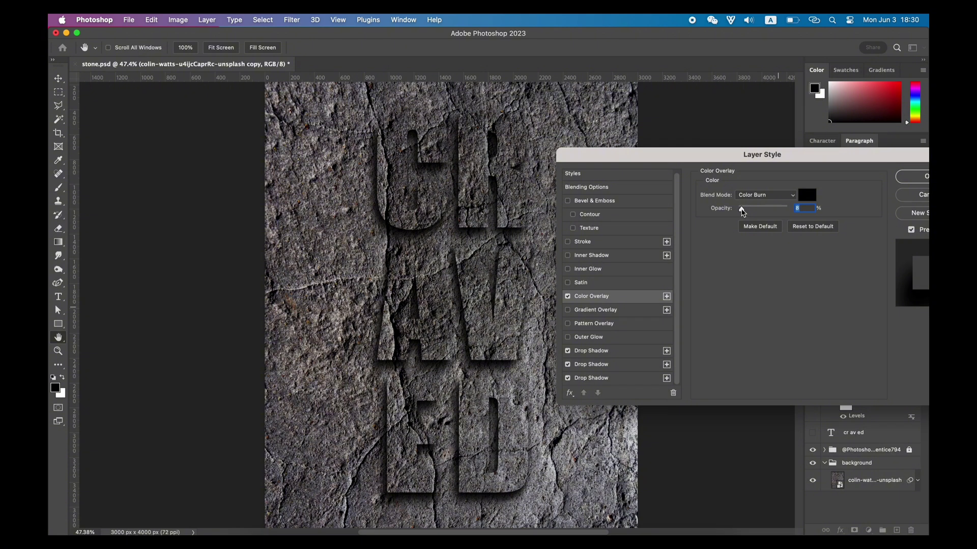
Step: Enable Bevel & Emboss with size 5 and adjust its highlight opacity
{"action": "left_click", "coordinate": [601, 204]}
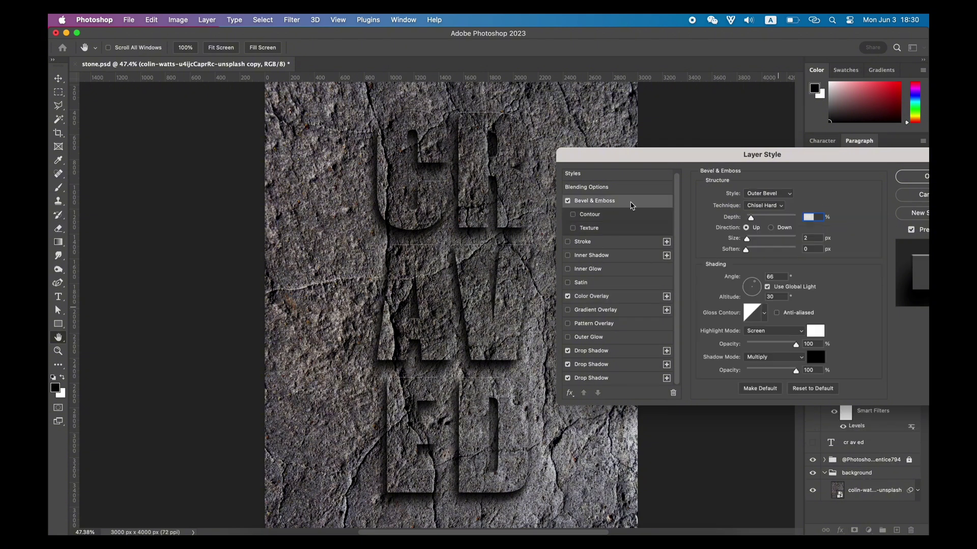
{"action": "left_click", "coordinate": [808, 346]}
{"action": "left_click", "coordinate": [750, 239]}
Step: Commit the layer style, then filter the letter mask with Stamp and Spatter at spray radius 21
{"action": "left_click", "coordinate": [910, 177]}
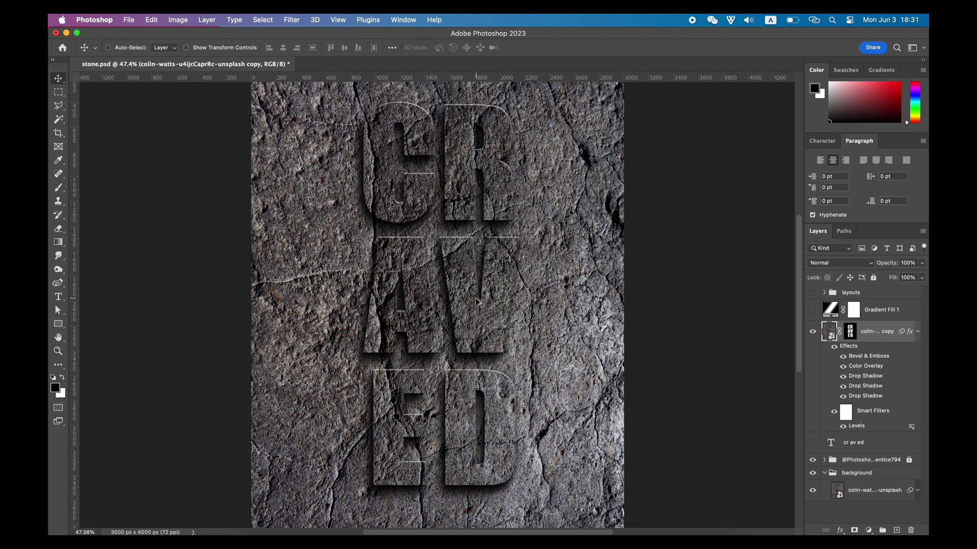
{"action": "left_click", "coordinate": [850, 331]}
{"action": "left_click", "coordinate": [291, 20]}
{"action": "left_click", "coordinate": [310, 91]}
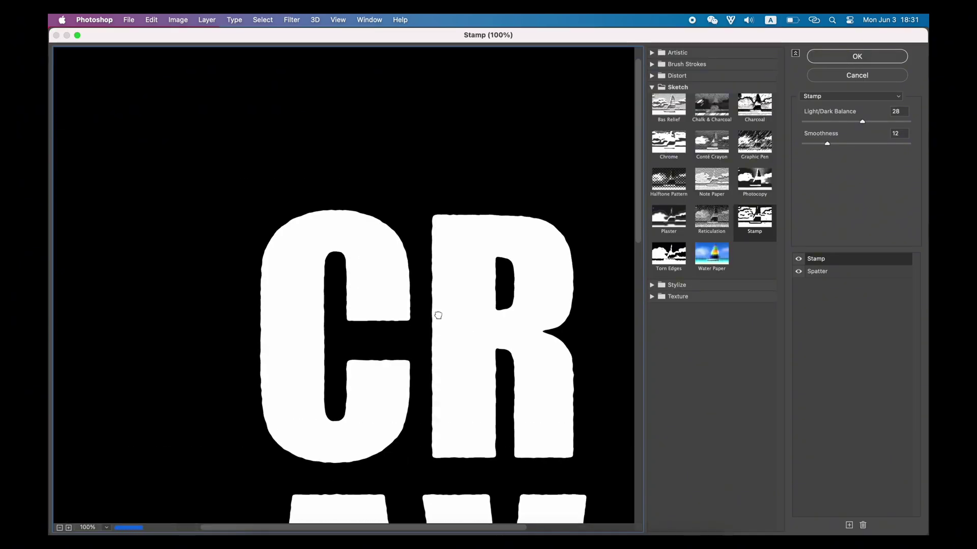
{"action": "left_click", "coordinate": [834, 271]}
{"action": "mouse_move", "coordinate": [873, 122]}
{"action": "left_mouse_down"}
{"action": "mouse_move", "coordinate": [840, 122]}
{"action": "mouse_move", "coordinate": [891, 123]}
{"action": "left_mouse_up"}
{"action": "left_click", "coordinate": [857, 56]}
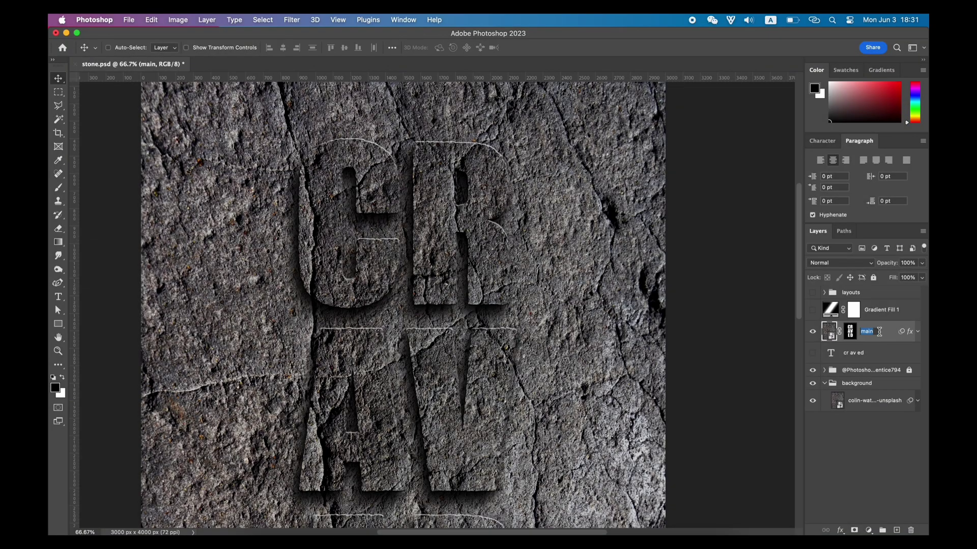
Step: Rename the layer 'main text' and duplicate it twice
{"action": "left_click", "coordinate": [879, 332]}
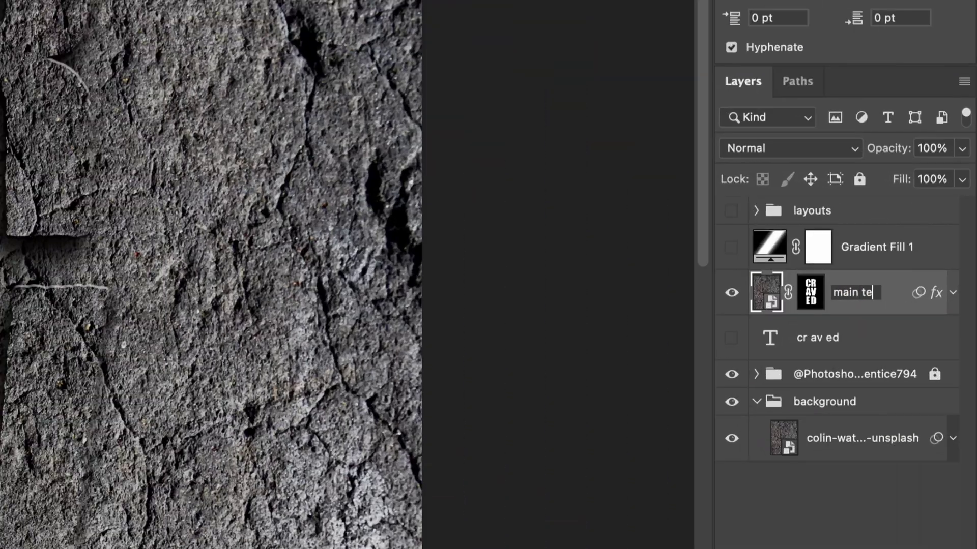
{"action": "type", "text": "xt"}
{"action": "key", "text": "Return"}
{"action": "left_click", "coordinate": [732, 292]}
{"action": "left_click", "coordinate": [731, 292]}
{"action": "key", "text": "super+j"}
{"action": "key", "text": "super+j"}
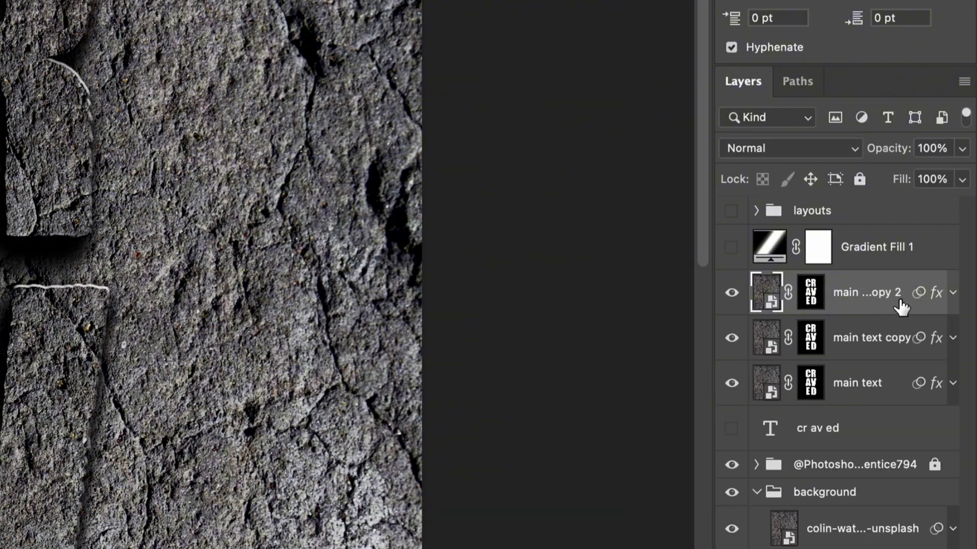
Step: Name the copies 'light' and 'dark', hide both, and select the main text mask
{"action": "double_click", "coordinate": [874, 338]}
{"action": "type", "text": "light"}
{"action": "key", "text": "Return"}
{"action": "double_click", "coordinate": [879, 292]}
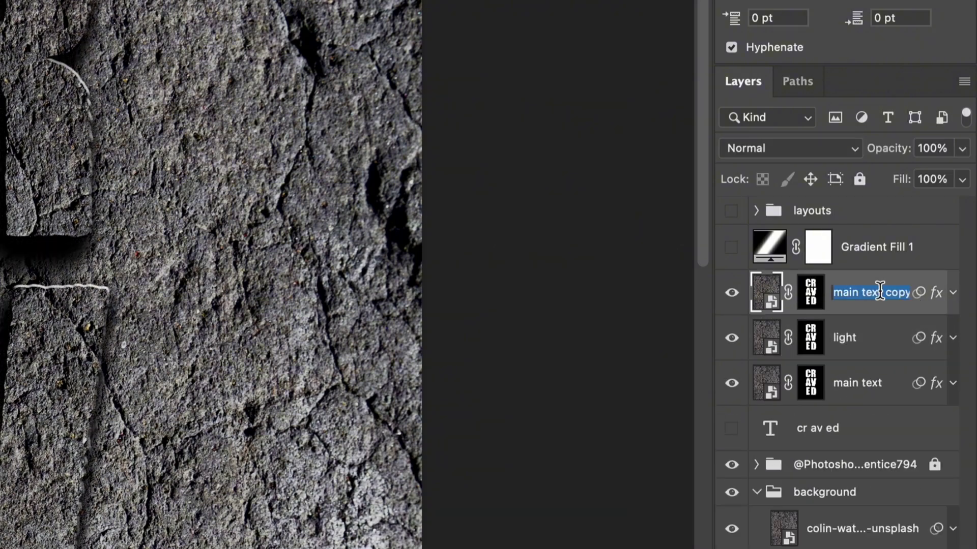
{"action": "type", "text": "dark"}
{"action": "key", "text": "Return"}
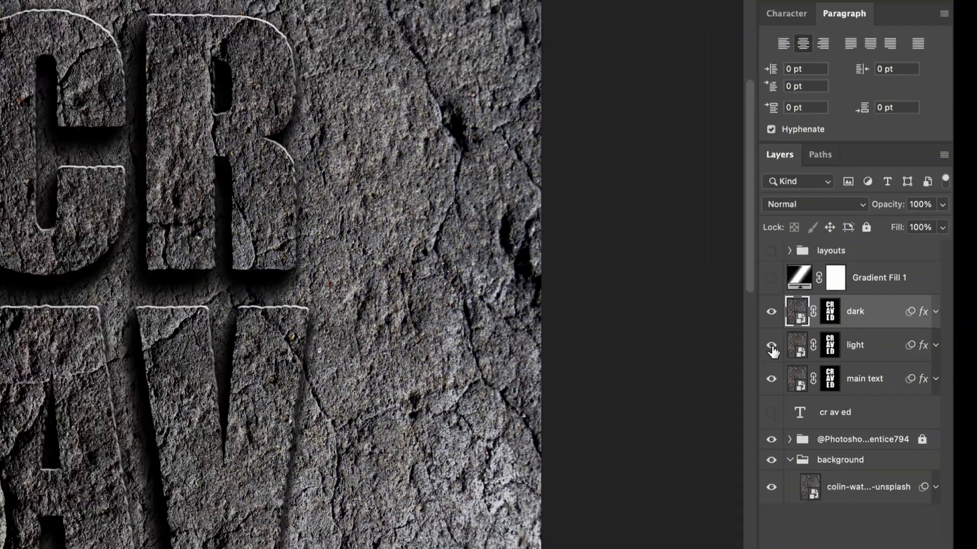
{"action": "left_click_drag", "start_coordinate": [772, 350], "coordinate": [771, 312]}
{"action": "left_click", "coordinate": [873, 375]}
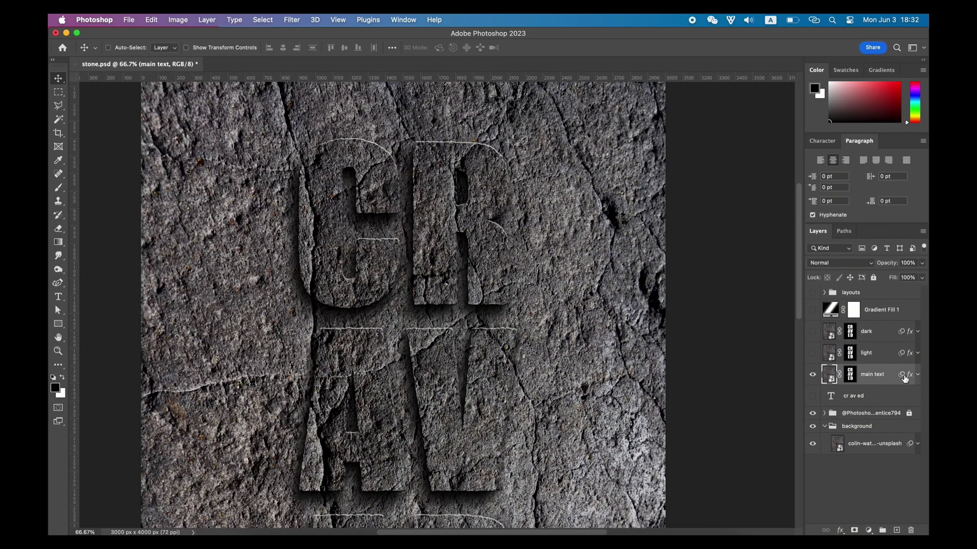
Step: Apply Crystallize at cell size 10 to the main text mask and zoom in on the edges
{"action": "left_click", "coordinate": [292, 20]}
{"action": "mouse_move", "coordinate": [316, 206]}
{"action": "left_click", "coordinate": [462, 216]}
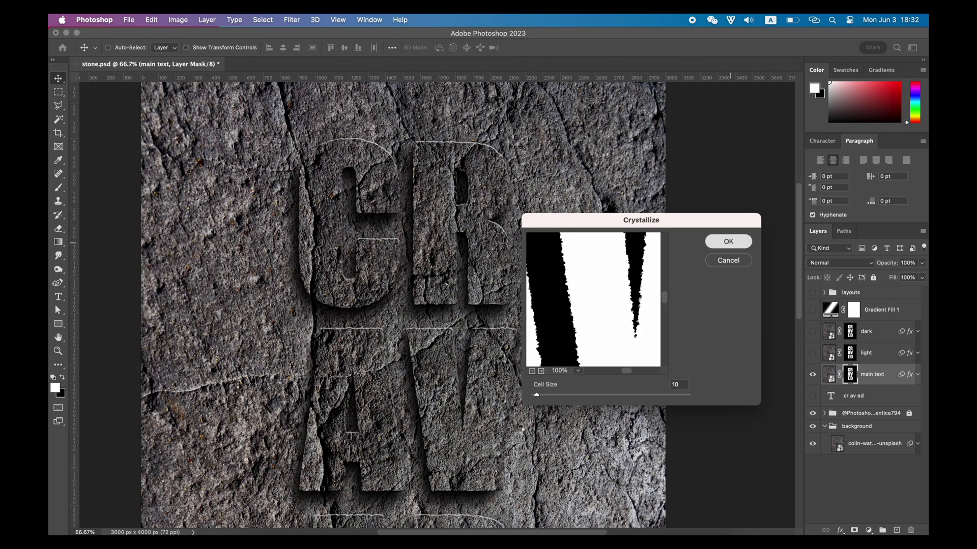
{"action": "key", "text": "Return"}
{"action": "key", "text": "z"}
{"action": "left_click", "coordinate": [517, 358]}
{"action": "scroll", "coordinate": [517, 359], "scroll_direction": "down", "scroll_amount": 5}
{"action": "scroll", "coordinate": [517, 360], "scroll_direction": "left", "scroll_amount": 2}
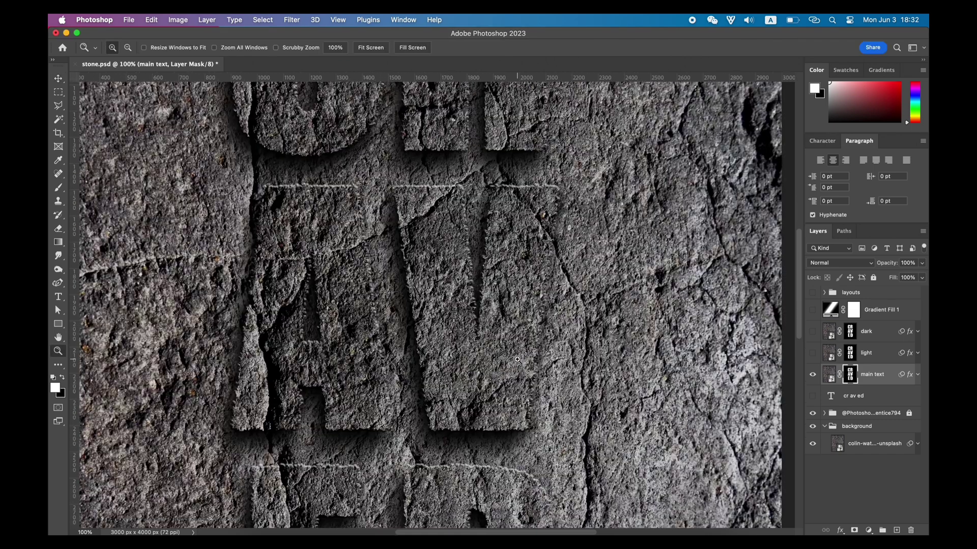
{"action": "scroll", "coordinate": [517, 359], "scroll_direction": "down", "scroll_amount": 3}
{"action": "scroll", "coordinate": [517, 359], "scroll_direction": "left", "scroll_amount": 1}
{"action": "left_click", "coordinate": [498, 356]}
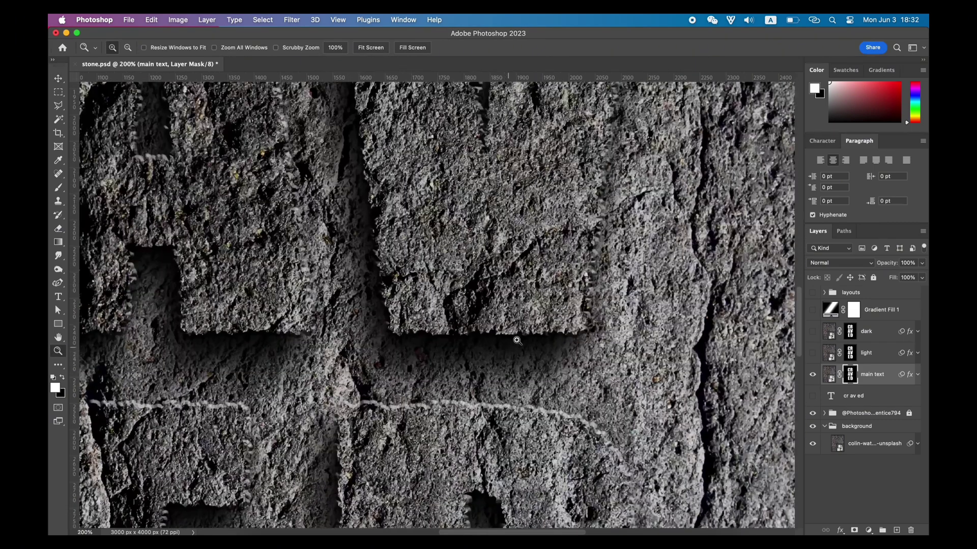
Step: Reframe the view on the middle letters and run Crystallize on the mask again
{"action": "left_click", "coordinate": [443, 325], "text": "alt"}
{"action": "left_click", "coordinate": [443, 325], "text": "alt"}
{"action": "left_click", "coordinate": [443, 325], "text": "alt"}
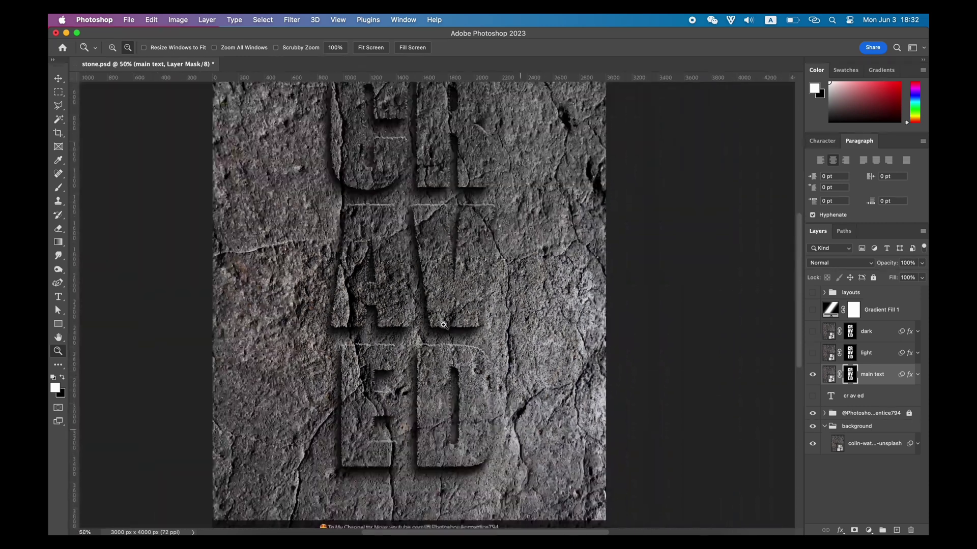
{"action": "scroll", "coordinate": [440, 293], "scroll_direction": "up", "scroll_amount": 2}
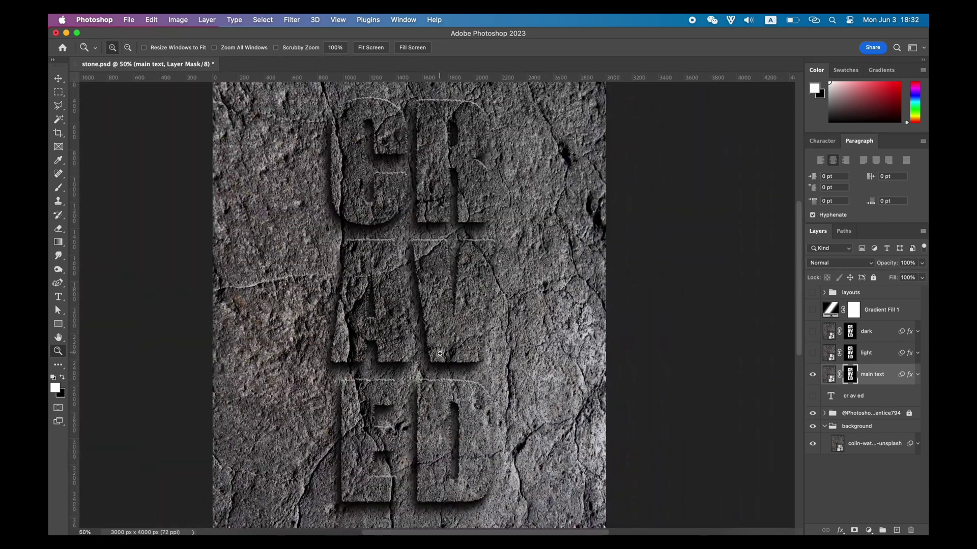
{"action": "left_click", "coordinate": [458, 355]}
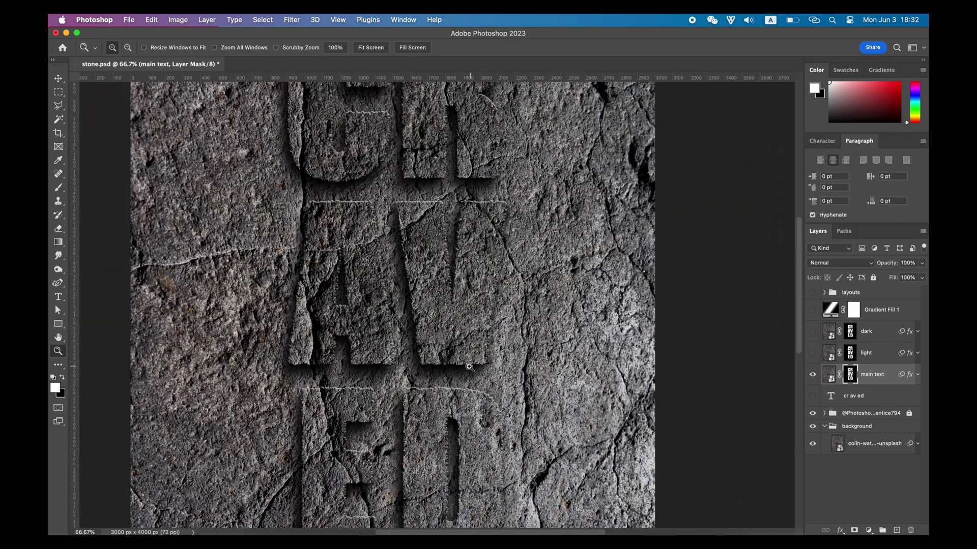
{"action": "key", "text": "v"}
{"action": "key", "text": "z"}
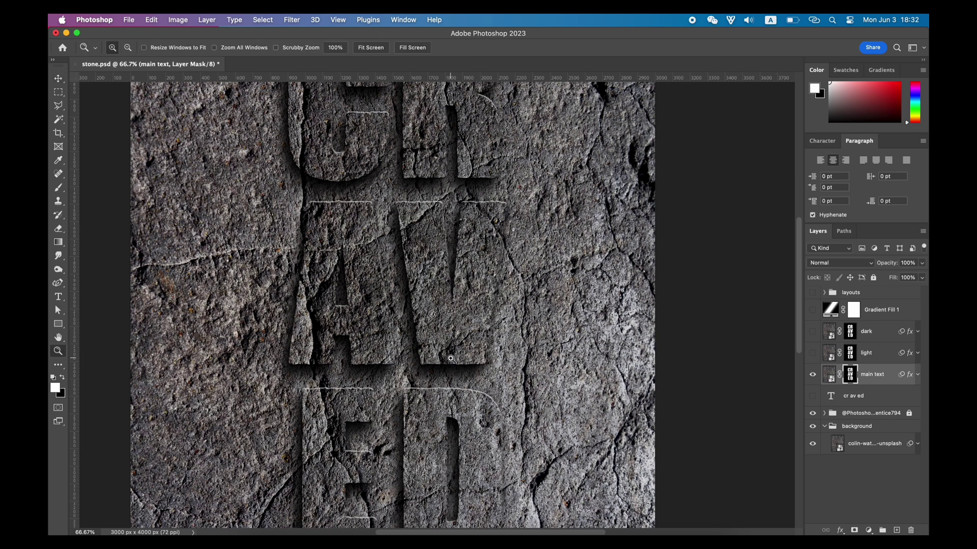
{"action": "left_click", "coordinate": [454, 294]}
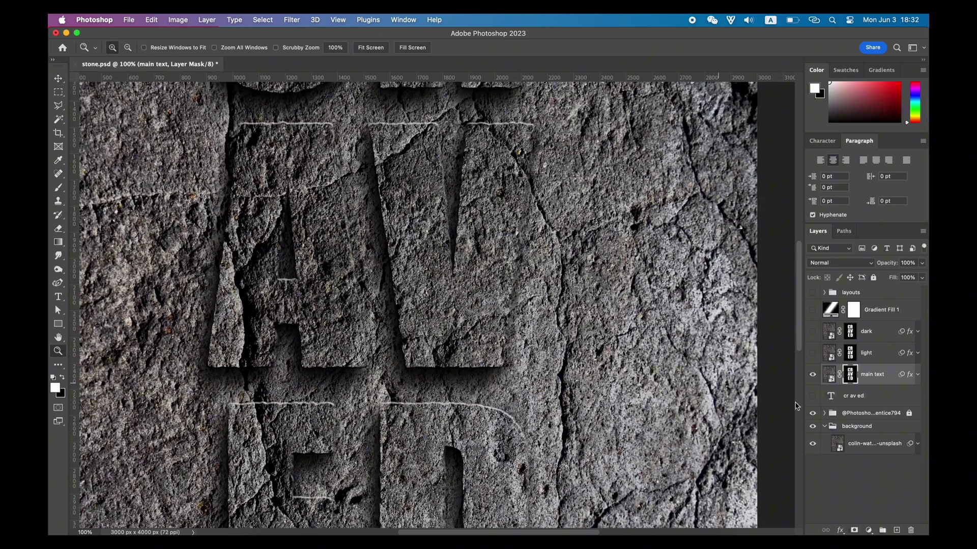
{"action": "left_click", "coordinate": [299, 22]}
{"action": "mouse_move", "coordinate": [307, 204]}
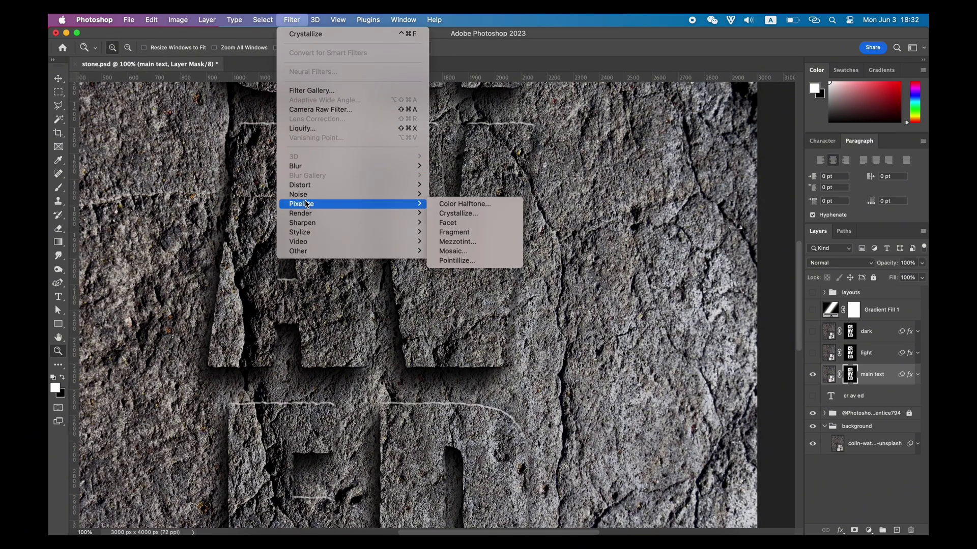
{"action": "left_click", "coordinate": [458, 213]}
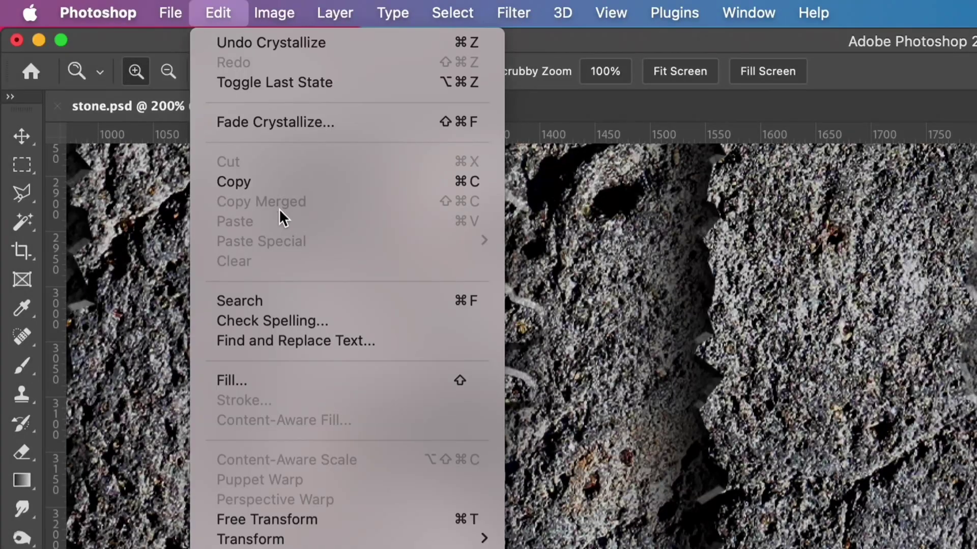
Step: Fade the last Crystallize on the main text mask to 53% opacity
{"action": "left_click", "coordinate": [280, 123]}
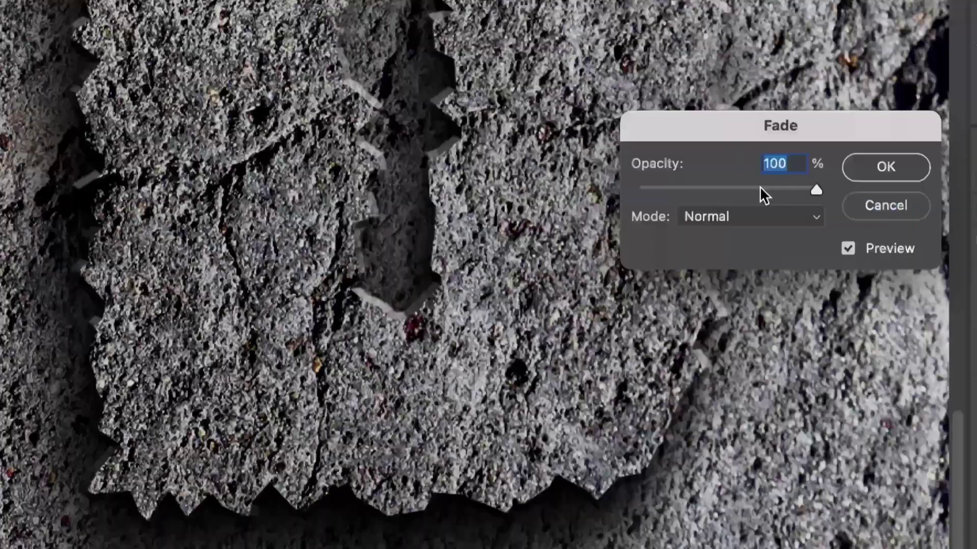
{"action": "left_click", "coordinate": [760, 188]}
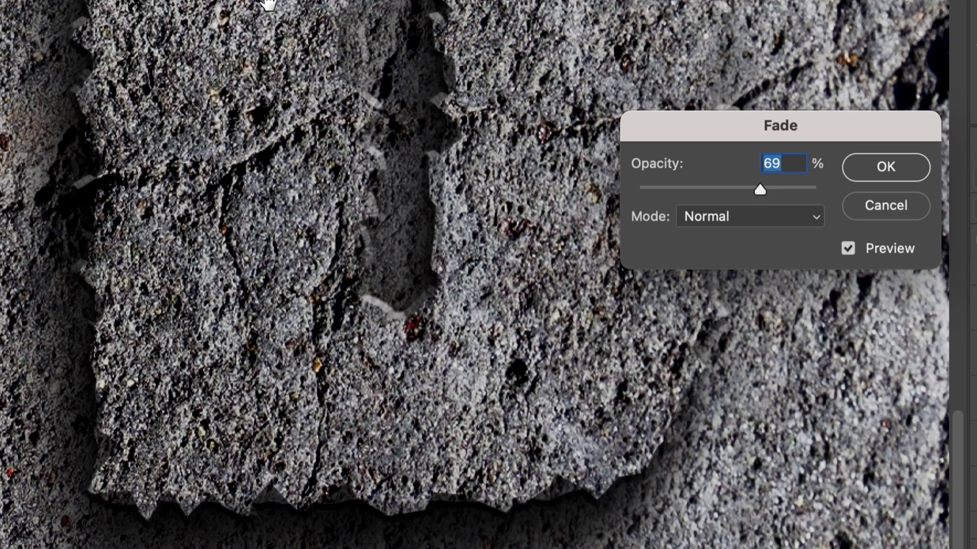
{"action": "left_click_drag", "start_coordinate": [761, 188], "coordinate": [733, 190]}
{"action": "left_click_drag", "start_coordinate": [458, 356], "coordinate": [164, 343]}
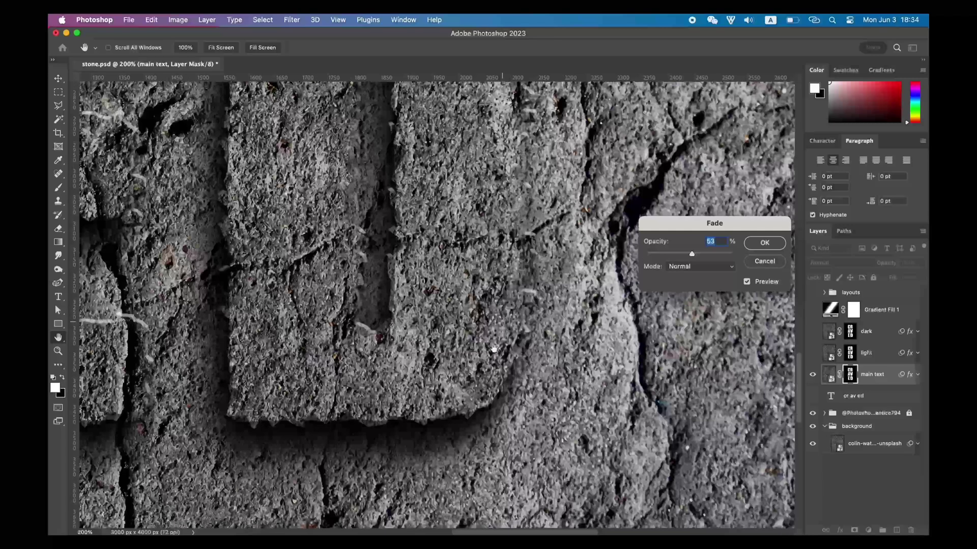
{"action": "left_click_drag", "start_coordinate": [494, 348], "coordinate": [618, 357]}
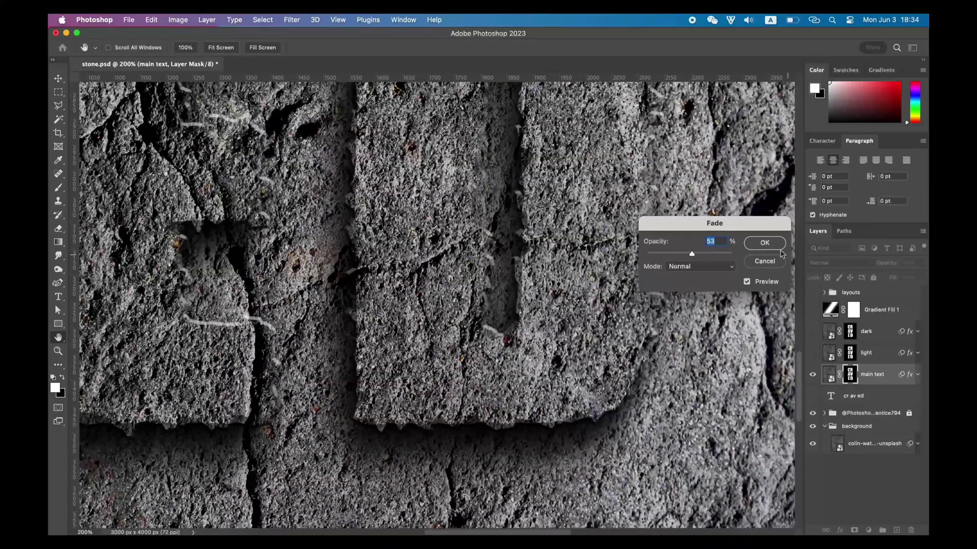
{"action": "left_click", "coordinate": [765, 242]}
{"action": "left_click", "coordinate": [294, 20]}
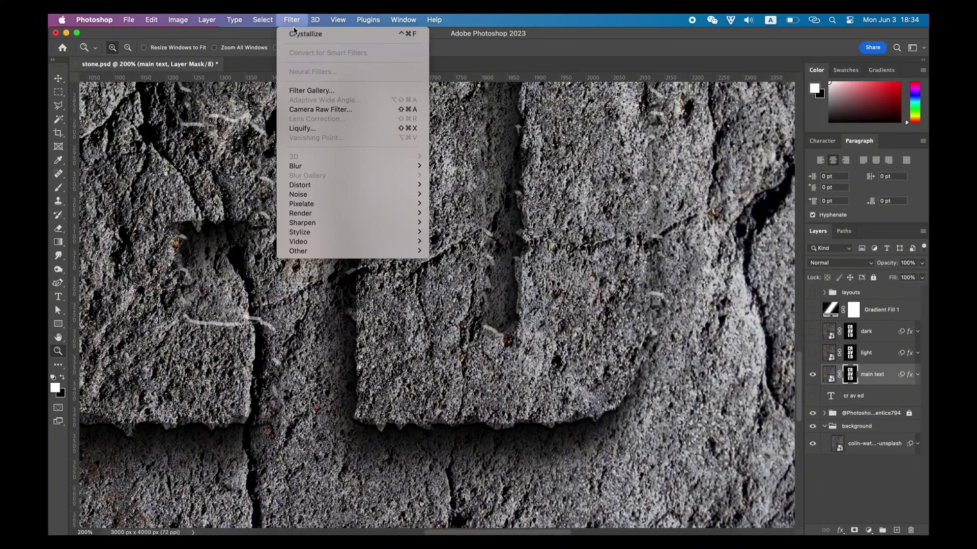
{"action": "mouse_move", "coordinate": [311, 205]}
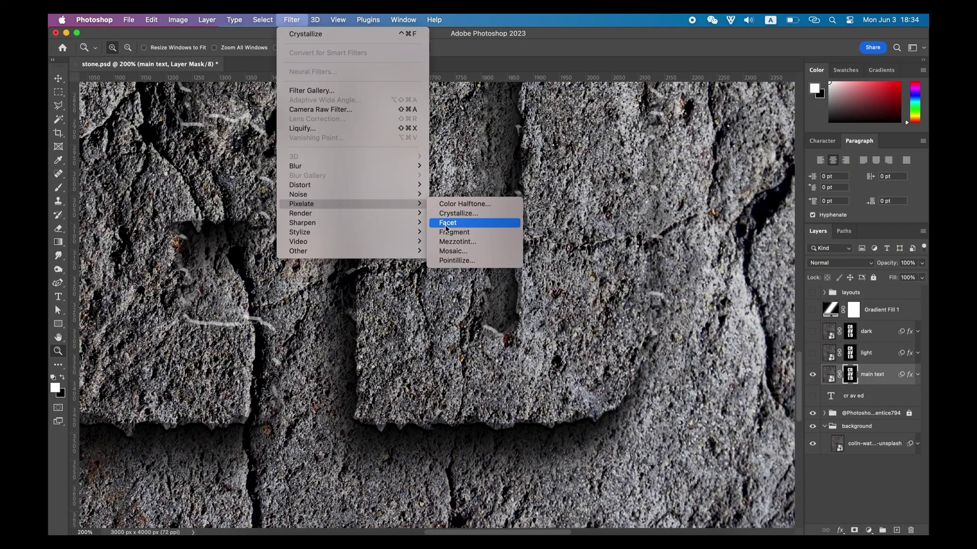
{"action": "left_click", "coordinate": [455, 213]}
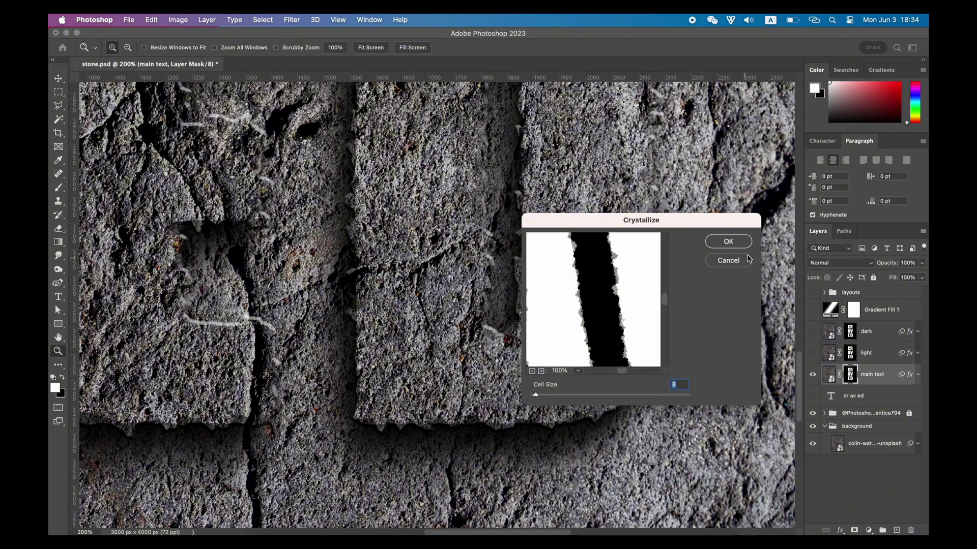
{"action": "left_click", "coordinate": [737, 242]}
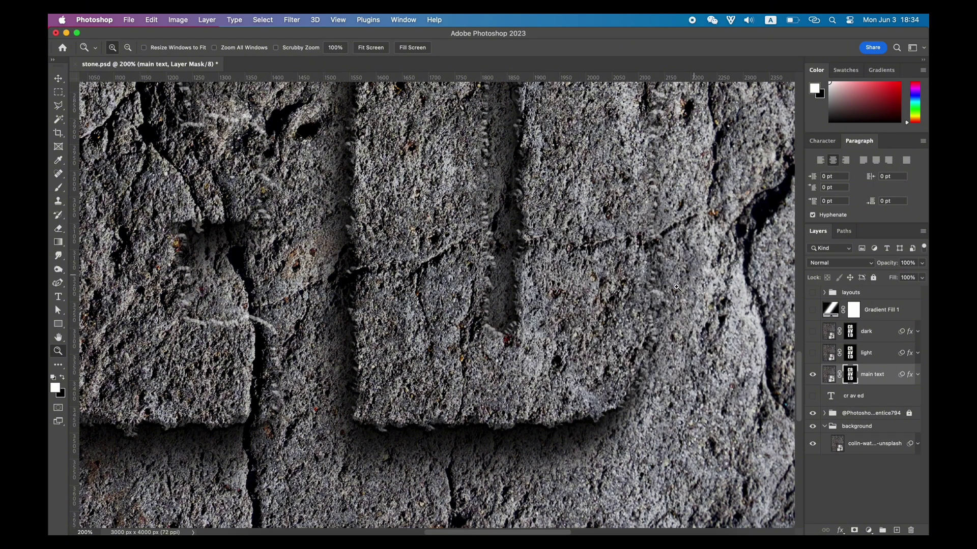
{"action": "scroll", "coordinate": [671, 289], "scroll_direction": "up", "scroll_amount": 2}
{"action": "left_click", "coordinate": [480, 284], "text": "alt"}
{"action": "left_click", "coordinate": [434, 254], "text": "alt"}
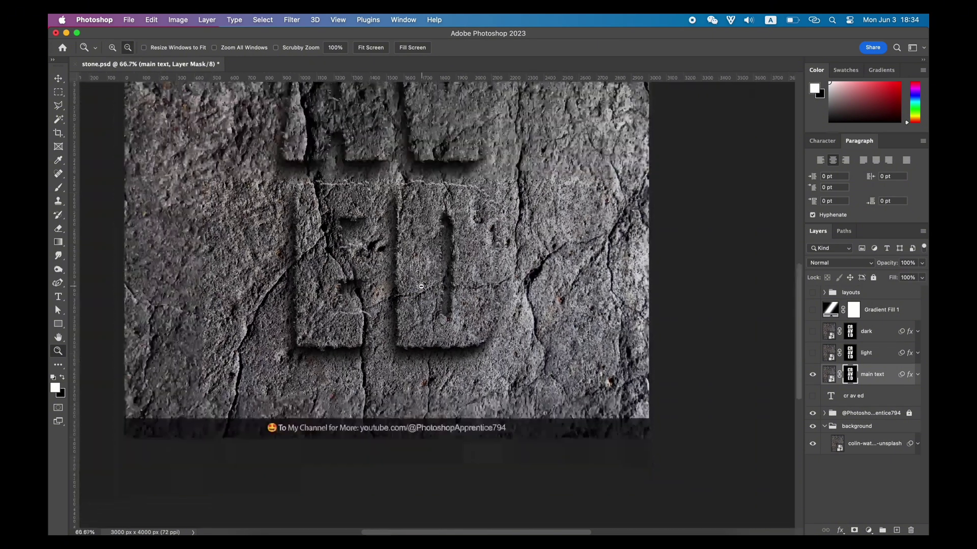
{"action": "scroll", "coordinate": [434, 254], "scroll_direction": "up", "scroll_amount": 5}
{"action": "left_click", "coordinate": [433, 302]}
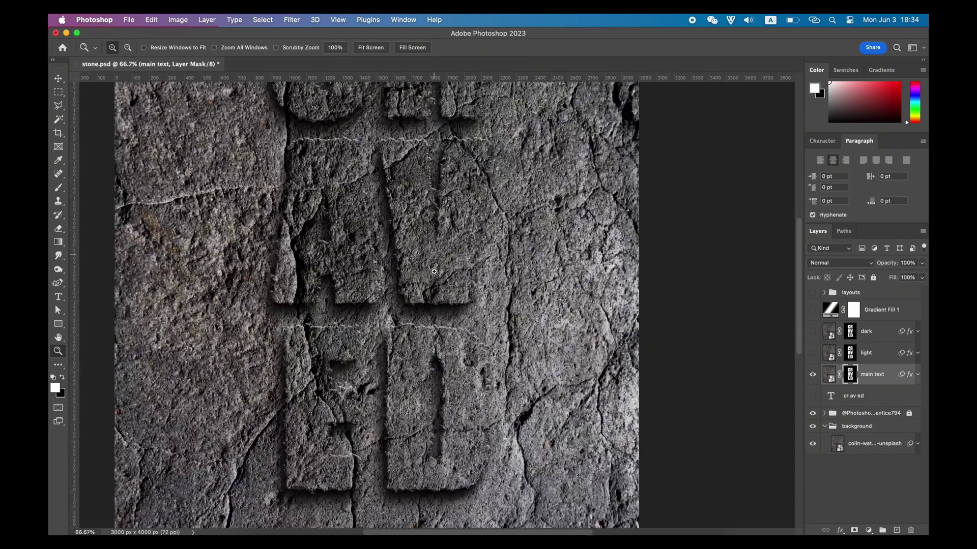
{"action": "left_click", "coordinate": [427, 307]}
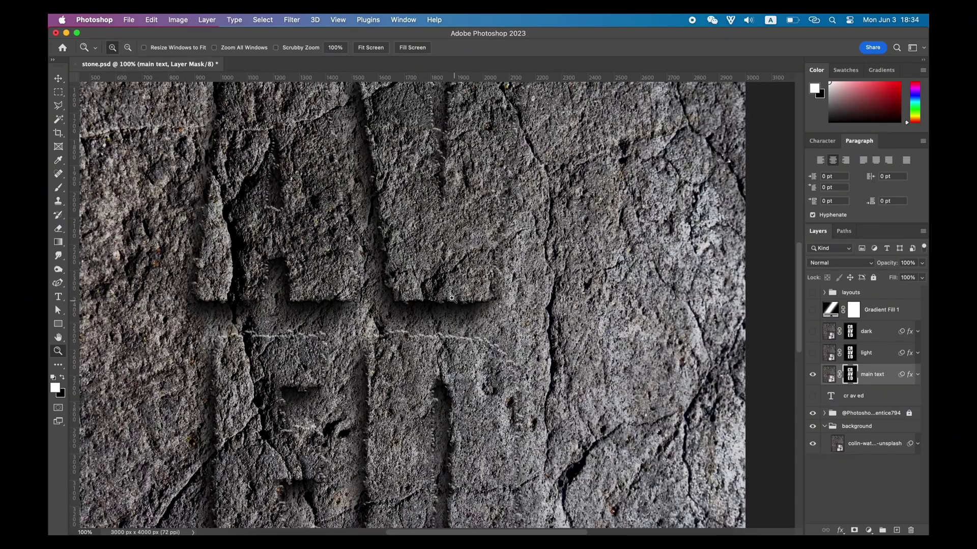
{"action": "scroll", "coordinate": [451, 297], "scroll_direction": "down", "scroll_amount": 5}
{"action": "left_click", "coordinate": [452, 352], "text": "alt"}
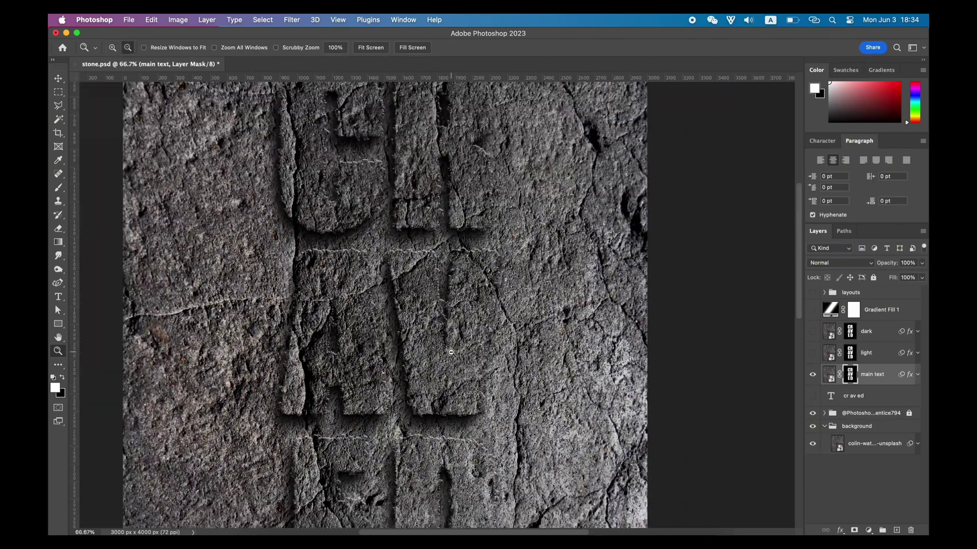
{"action": "left_click", "coordinate": [451, 352], "text": "alt"}
{"action": "scroll", "coordinate": [451, 352], "scroll_direction": "down", "scroll_amount": 3}
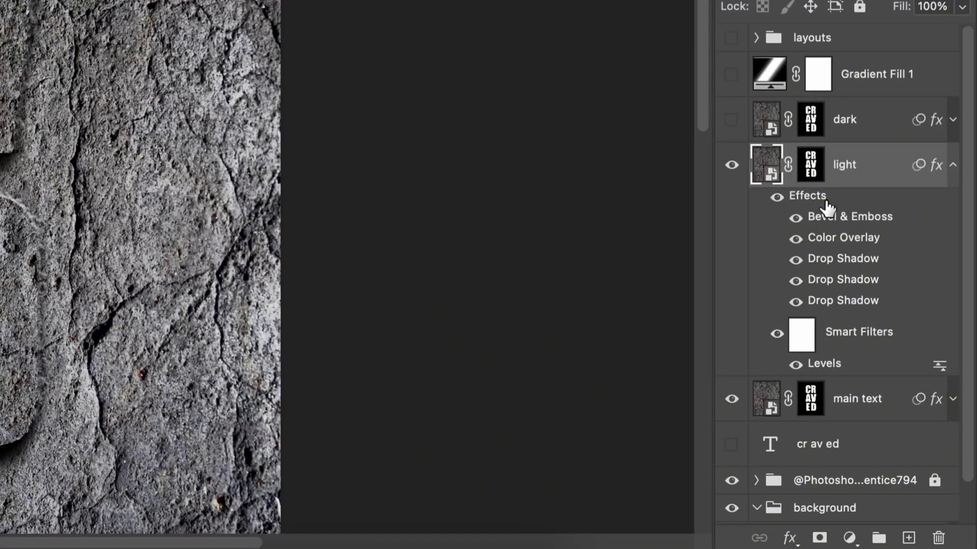
Step: Delete the light layer's effects and Crystallize its mask at cell size about 115
{"action": "left_click_drag", "start_coordinate": [826, 204], "coordinate": [939, 538]}
{"action": "left_click", "coordinate": [292, 19]}
{"action": "mouse_move", "coordinate": [325, 204]}
{"action": "left_click", "coordinate": [453, 215]}
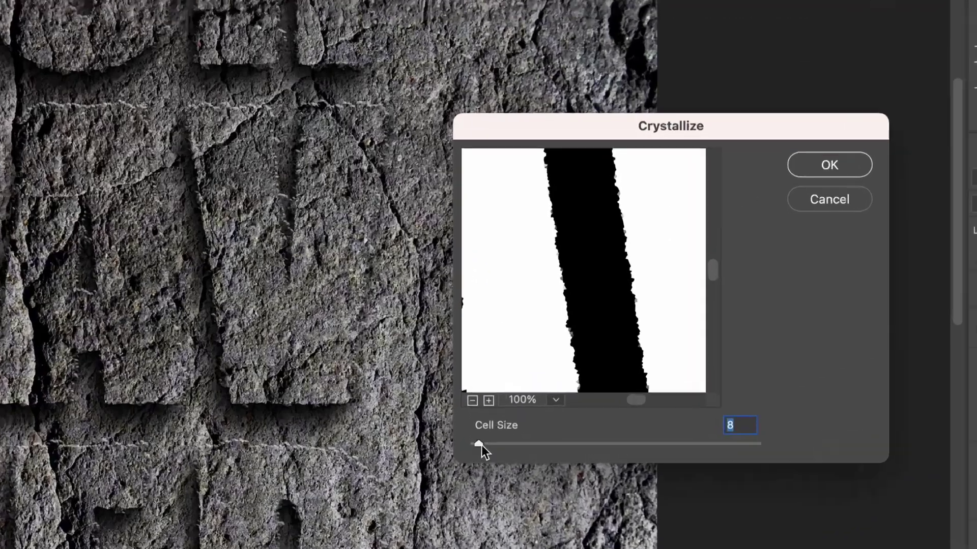
{"action": "left_click_drag", "start_coordinate": [481, 445], "coordinate": [581, 452]}
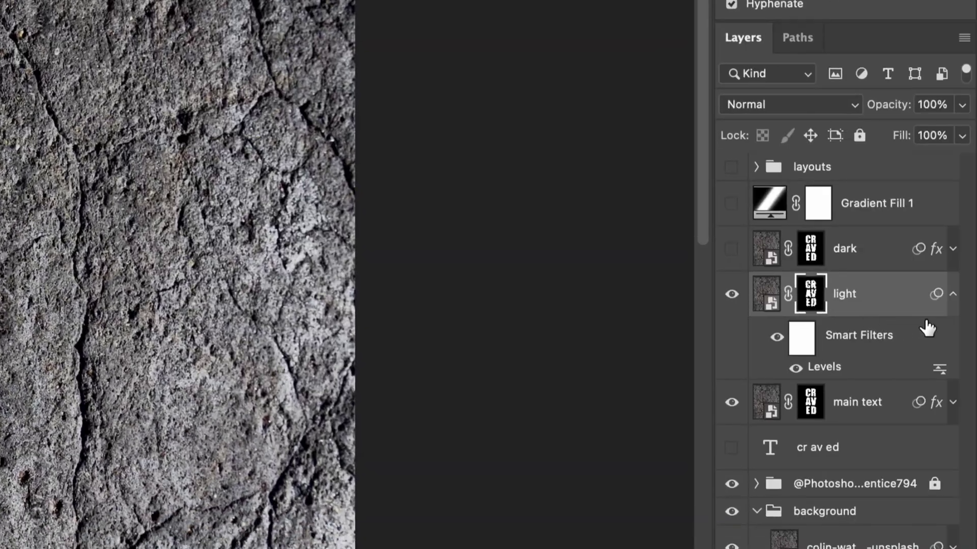
Step: Collapse the light layer's smart filters and clip it to main text
{"action": "left_click", "coordinate": [951, 298]}
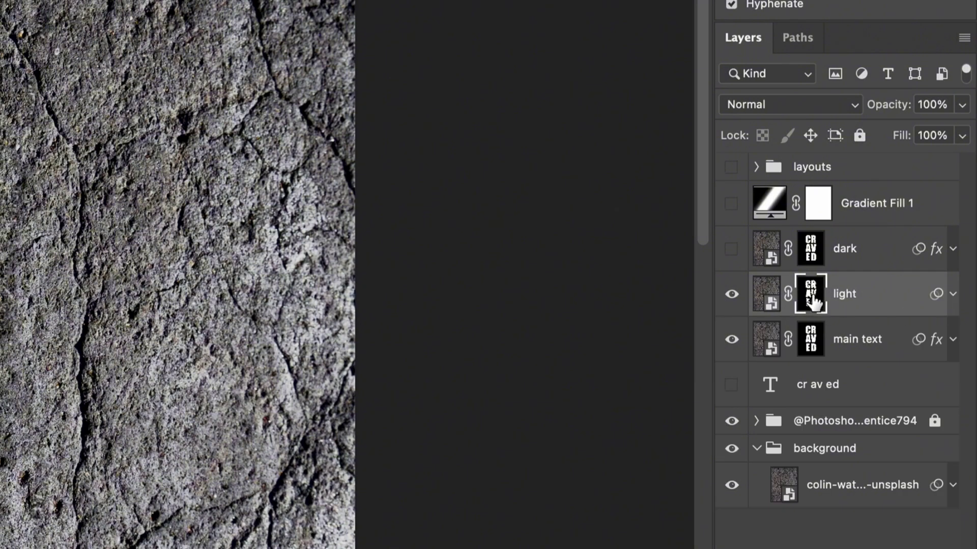
{"action": "left_click_drag", "start_coordinate": [812, 295], "coordinate": [779, 313]}
{"action": "left_click", "coordinate": [779, 312], "text": "alt"}
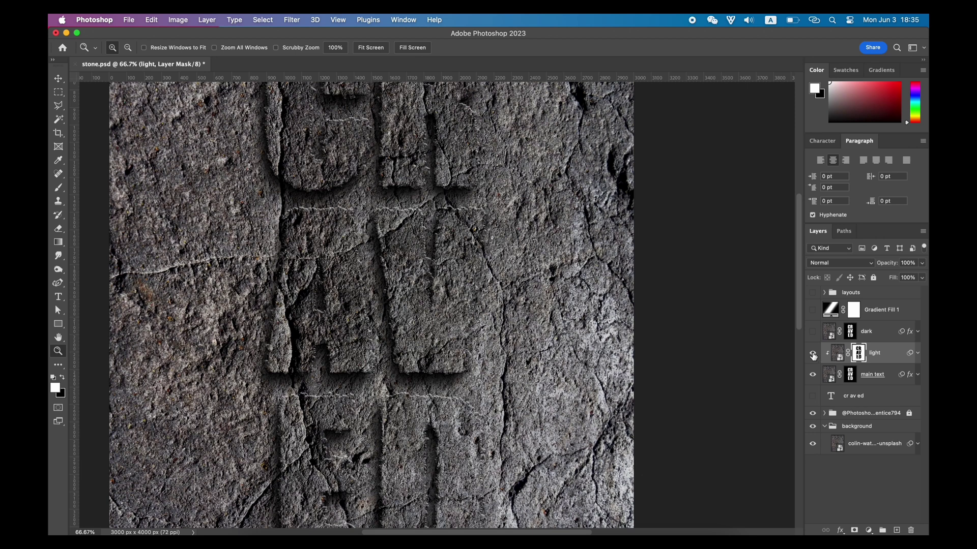
Step: Toggle the light layer's visibility on and off to compare the effect
{"action": "left_click", "coordinate": [812, 354]}
{"action": "left_click", "coordinate": [812, 354]}
{"action": "left_click", "coordinate": [812, 355]}
{"action": "left_click", "coordinate": [815, 354]}
Step: Brighten the light layer's midtones with a Levels adjustment
{"action": "left_click", "coordinate": [837, 354]}
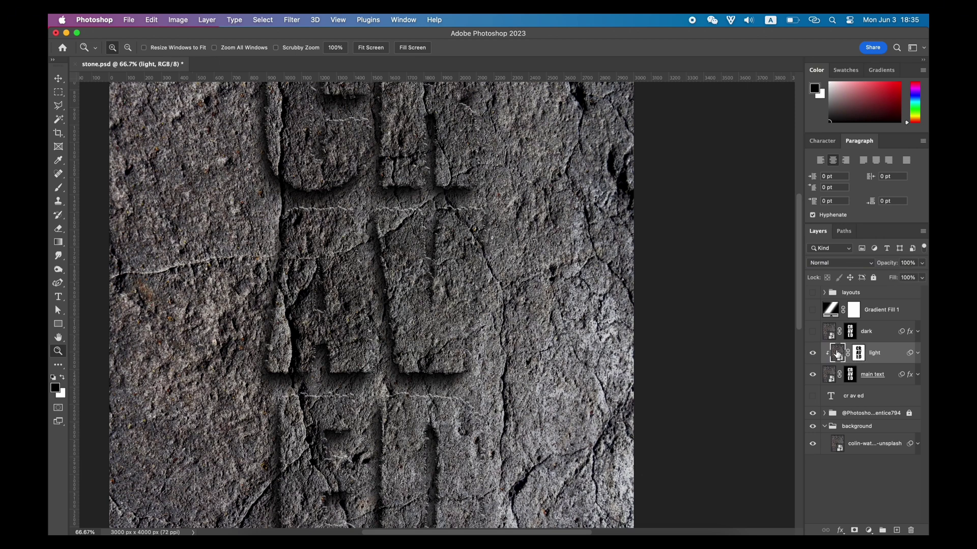
{"action": "key", "text": "super+l"}
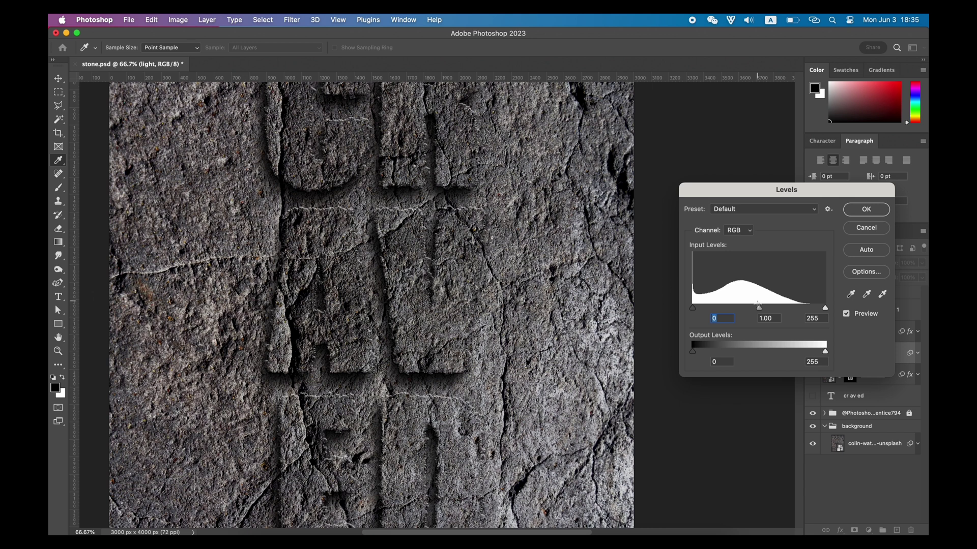
{"action": "mouse_move", "coordinate": [739, 309]}
{"action": "left_mouse_down"}
{"action": "mouse_move", "coordinate": [705, 310]}
{"action": "mouse_move", "coordinate": [805, 311]}
{"action": "mouse_move", "coordinate": [726, 307]}
{"action": "left_mouse_up"}
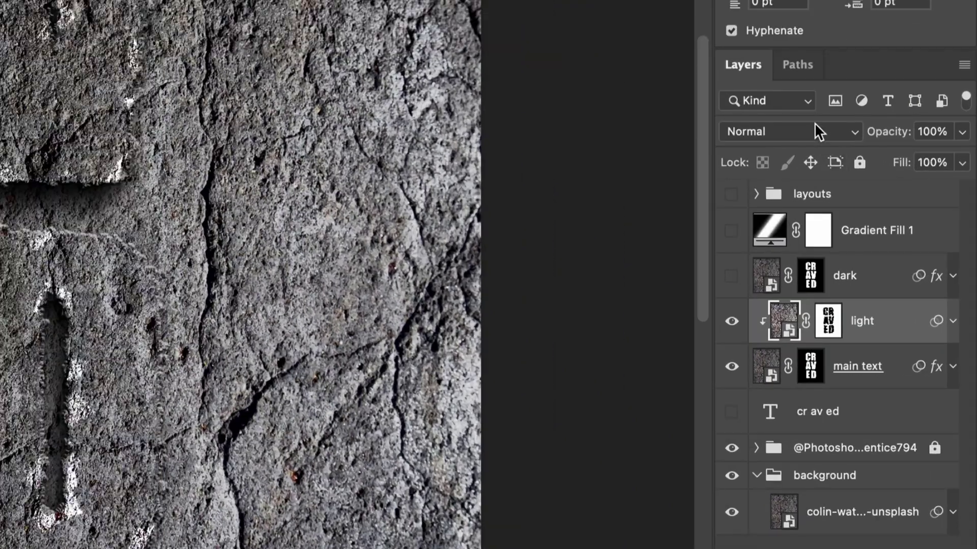
Step: Set the light layer's blend mode to Color Dodge with 55% fill
{"action": "left_click", "coordinate": [852, 263]}
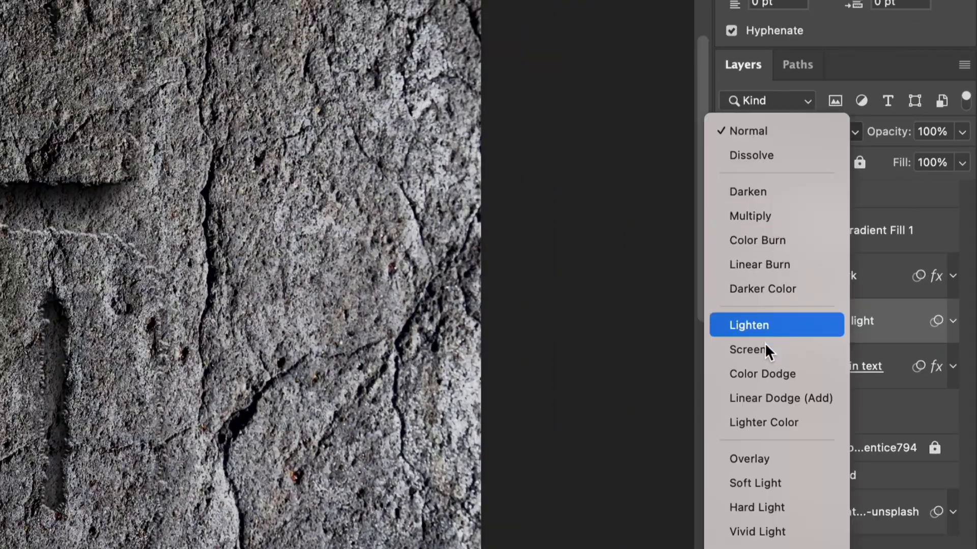
{"action": "left_click", "coordinate": [765, 374]}
{"action": "left_click", "coordinate": [961, 162]}
{"action": "left_click_drag", "start_coordinate": [965, 189], "coordinate": [917, 196]}
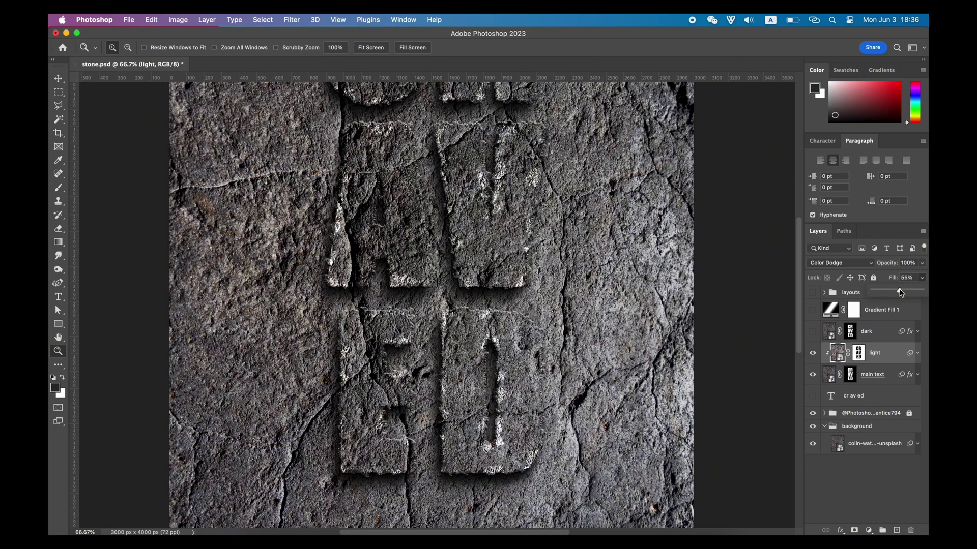
Step: Show the dark layer and delete its layer effects
{"action": "left_click", "coordinate": [887, 332]}
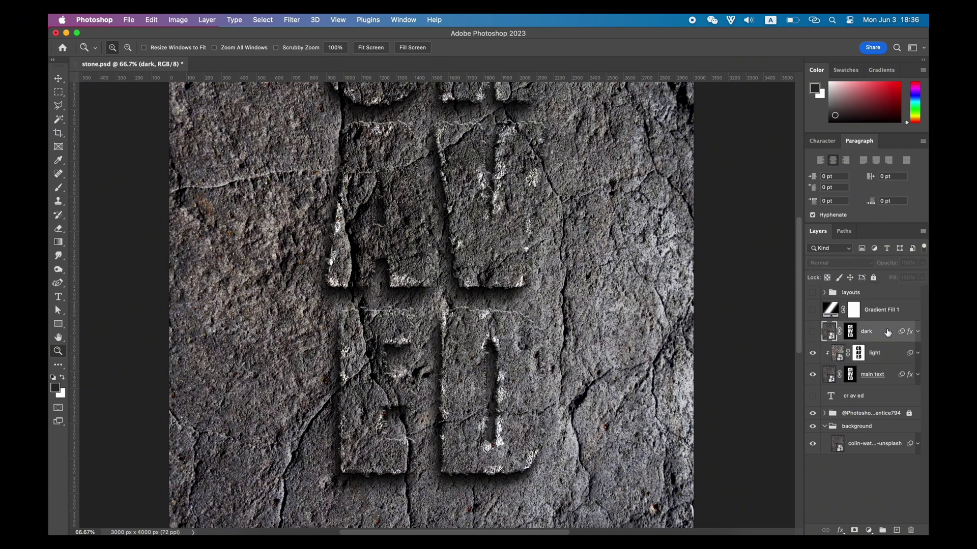
{"action": "left_click", "coordinate": [813, 332]}
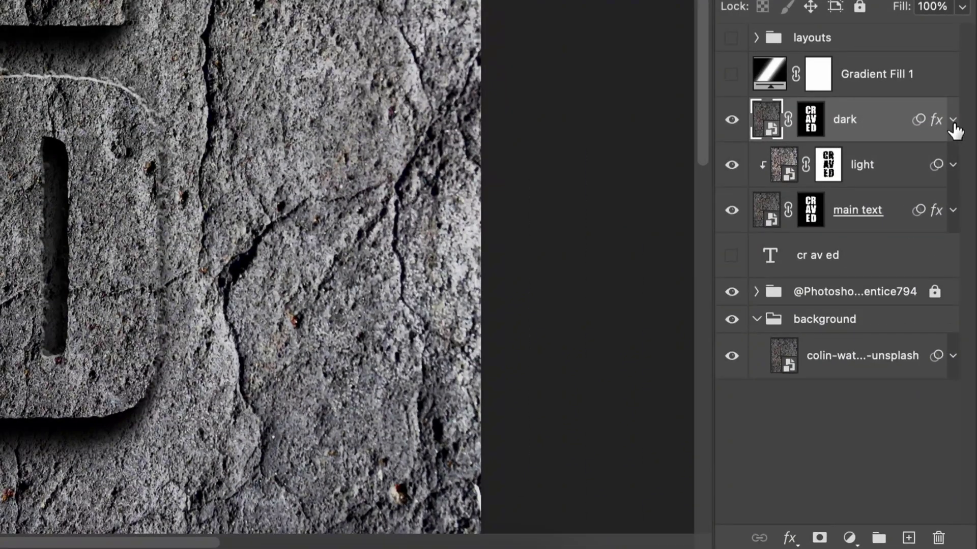
{"action": "left_click", "coordinate": [953, 122]}
{"action": "left_click_drag", "start_coordinate": [825, 157], "coordinate": [936, 539]}
Step: Apply Crystallize with cell size 125 to the dark layer's mask
{"action": "left_click", "coordinate": [292, 19]}
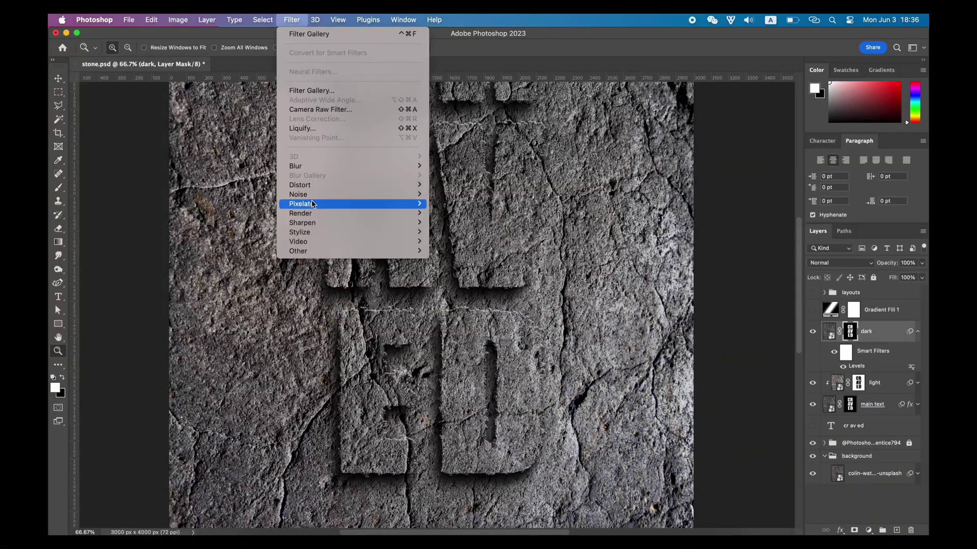
{"action": "mouse_move", "coordinate": [312, 204]}
{"action": "left_click", "coordinate": [463, 213]}
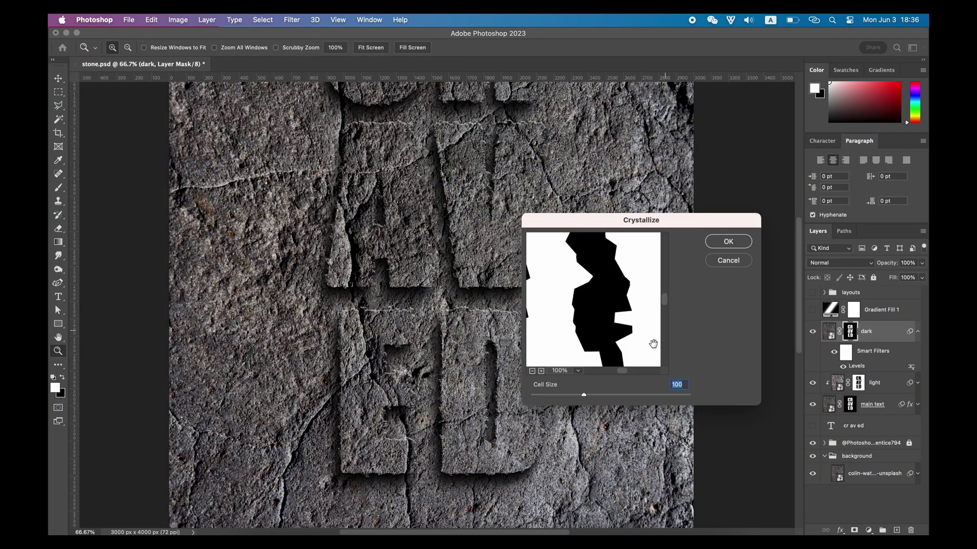
{"action": "left_click", "coordinate": [597, 395]}
{"action": "left_click", "coordinate": [728, 242]}
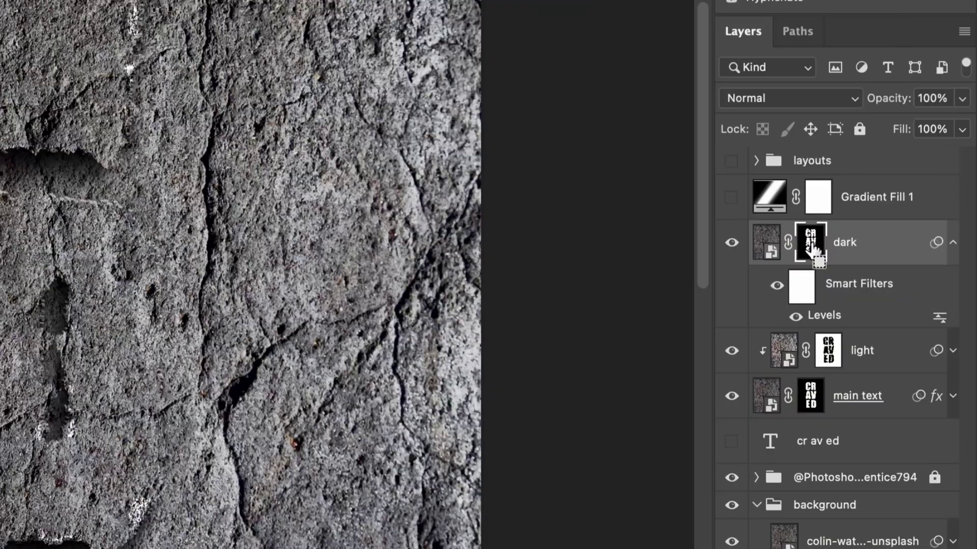
{"action": "left_click", "coordinate": [952, 243]}
Step: Clip the dark layer onto light and darken it with Levels black input 117
{"action": "left_click", "coordinate": [776, 263], "text": "alt"}
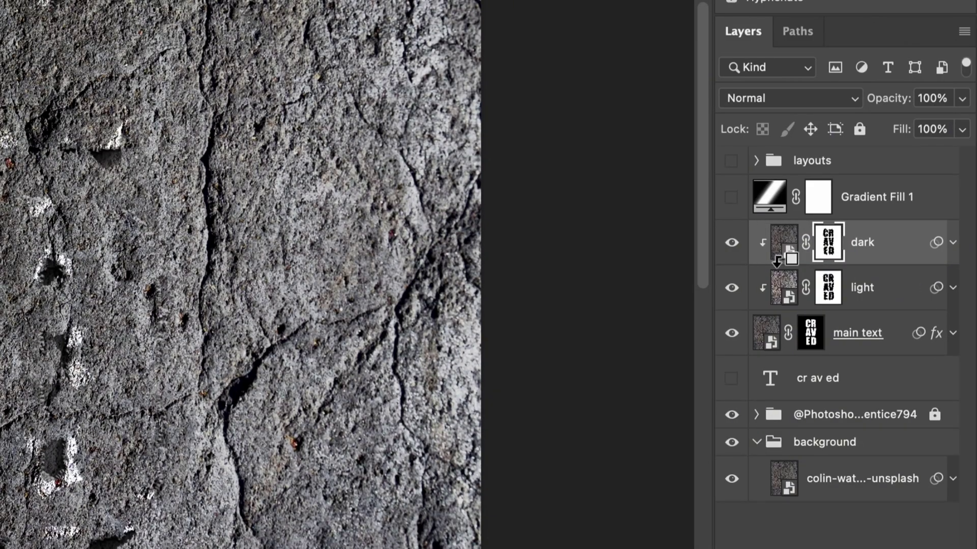
{"action": "left_click", "coordinate": [782, 239]}
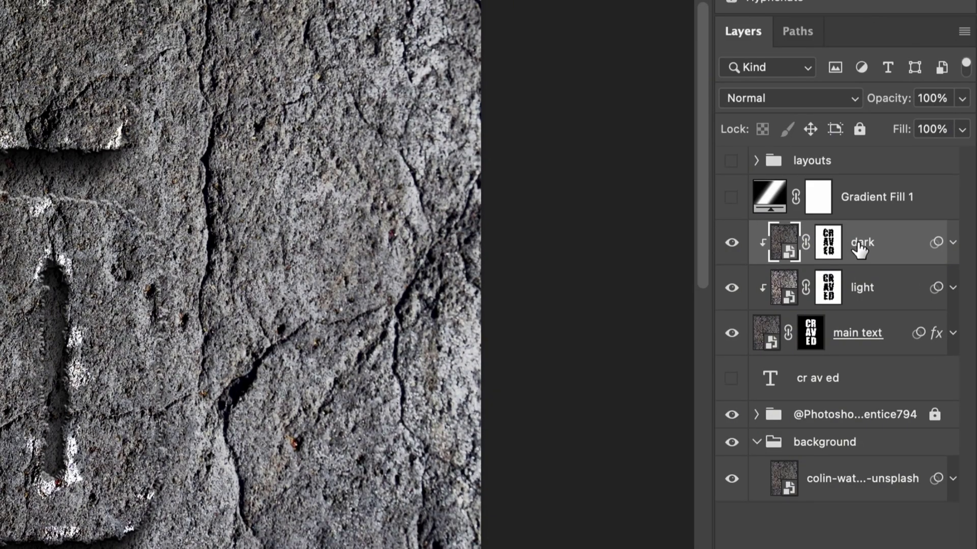
{"action": "key", "text": "super+l"}
{"action": "left_click_drag", "start_coordinate": [692, 308], "coordinate": [770, 312]}
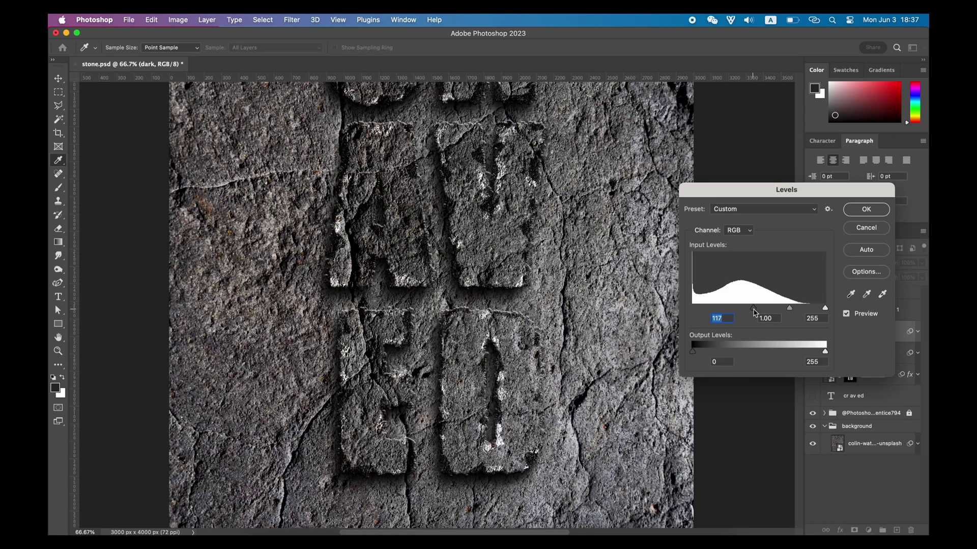
{"action": "left_click", "coordinate": [860, 210]}
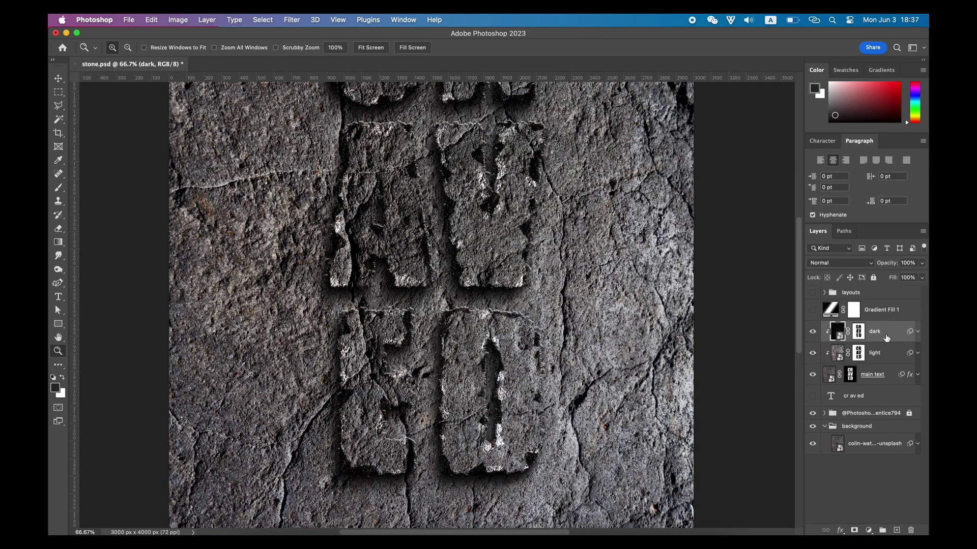
Step: Set the dark layer to Color Burn blending at 43% fill
{"action": "left_click", "coordinate": [843, 261]}
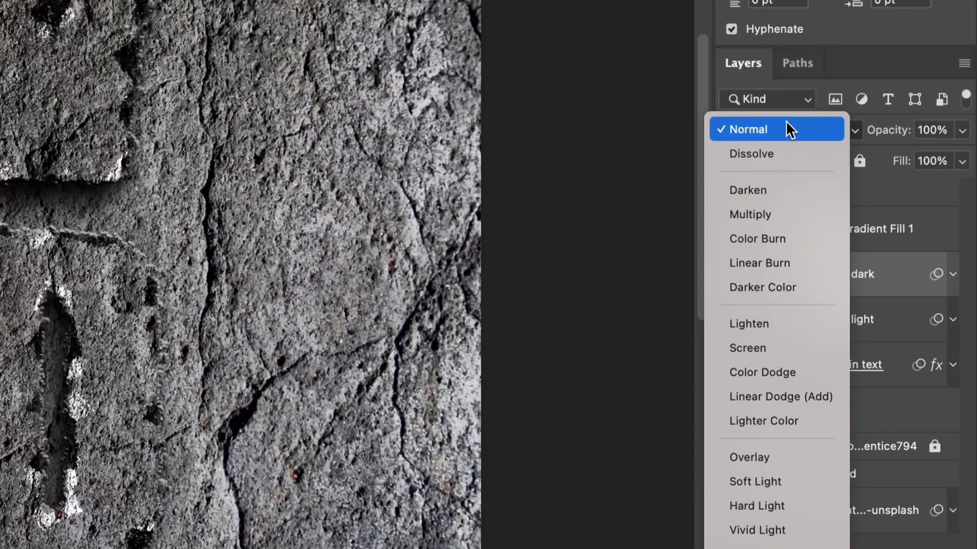
{"action": "left_click", "coordinate": [781, 238]}
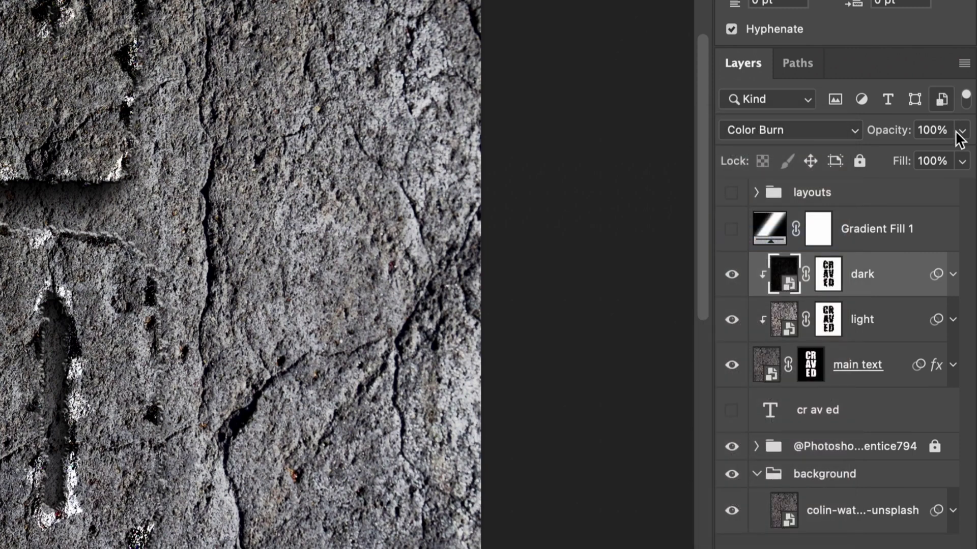
{"action": "left_click", "coordinate": [963, 161]}
{"action": "left_click_drag", "start_coordinate": [965, 190], "coordinate": [920, 191]}
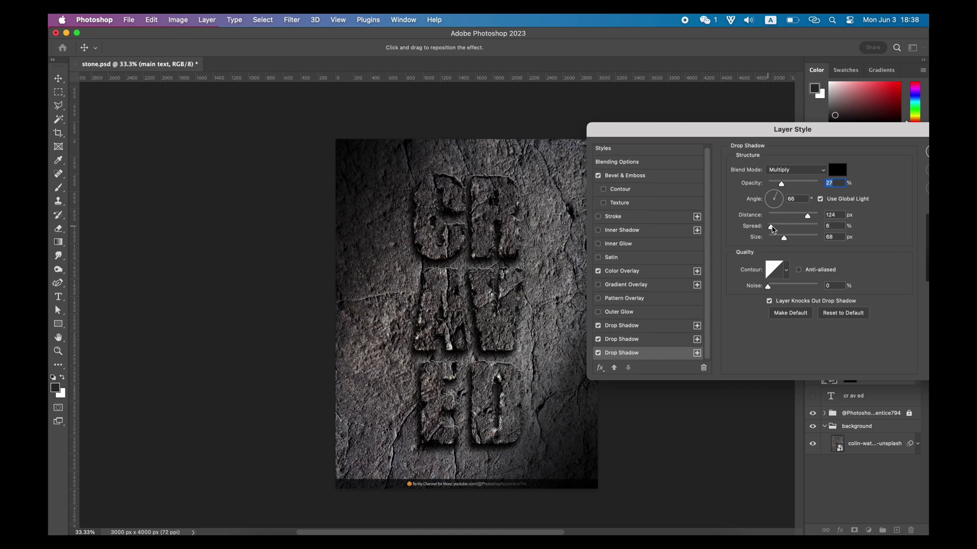
Step: Select the top Drop Shadow in Layer Style and change its blend mode
{"action": "left_click", "coordinate": [622, 325]}
{"action": "left_click_drag", "start_coordinate": [818, 124], "coordinate": [805, 131]}
{"action": "left_click", "coordinate": [796, 177]}
{"action": "left_click", "coordinate": [796, 177]}
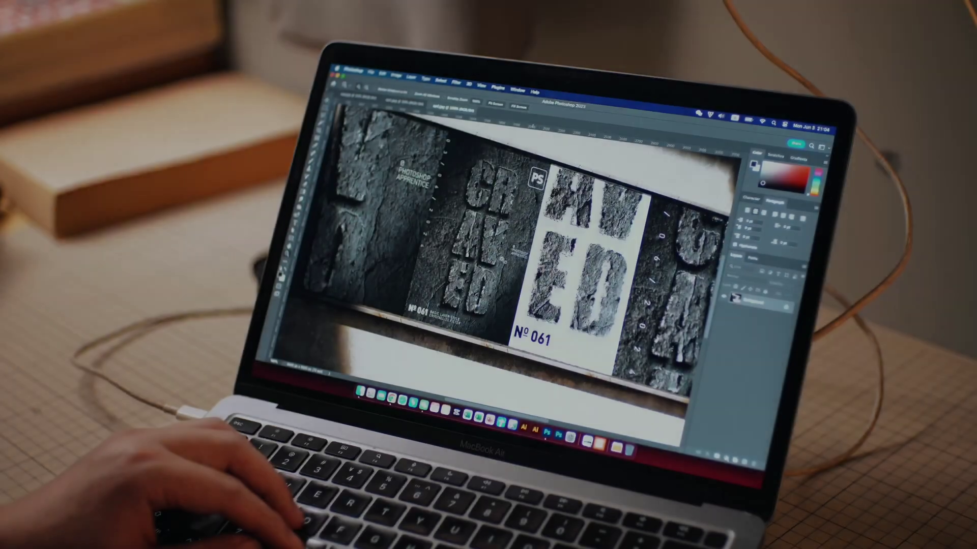
{"action": "scroll", "coordinate": [509, 244], "scroll_direction": "right", "scroll_amount": 3}
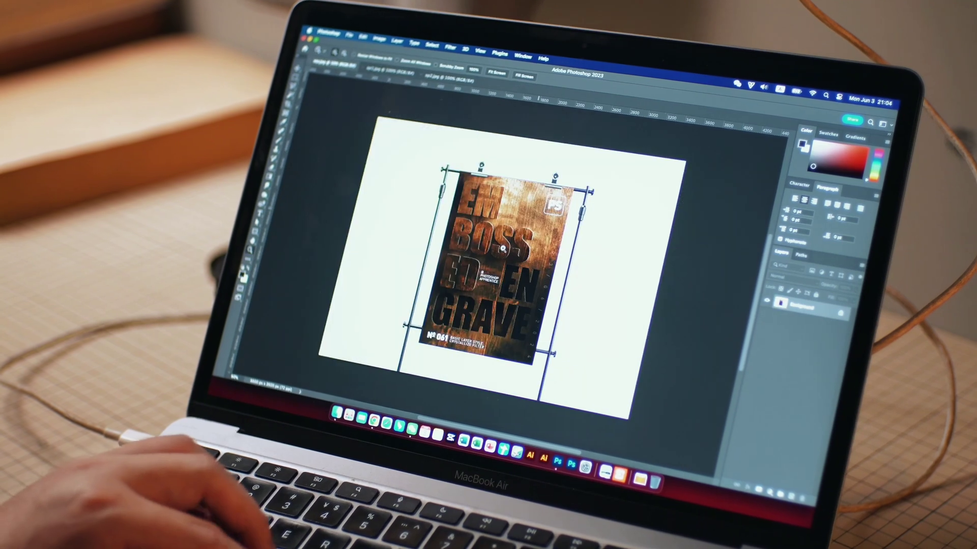
{"action": "scroll", "coordinate": [502, 249], "scroll_direction": "down", "scroll_amount": 3}
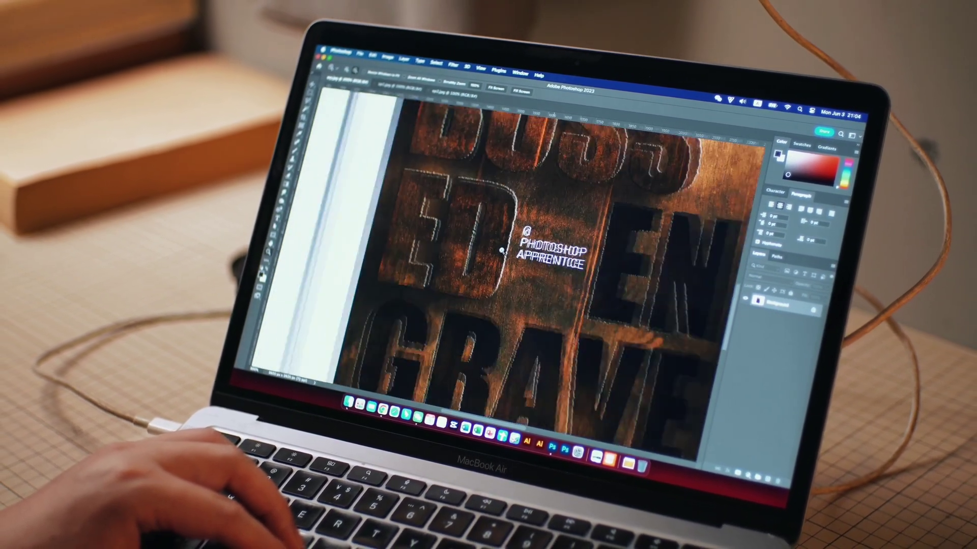